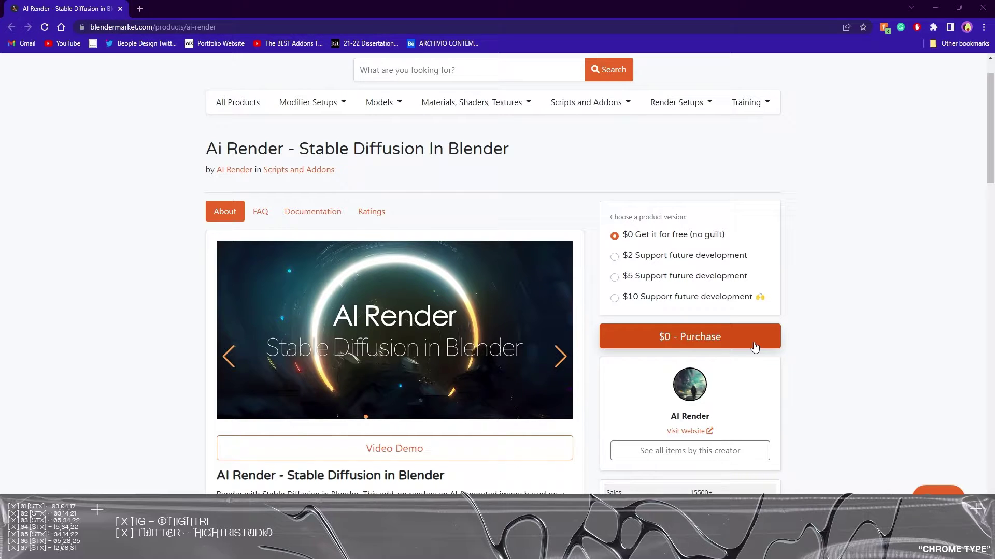
Step: Read through the AI Render setup page in the browser, then return to Blender
scroll(617, 282, down, 2)
scroll(676, 283, up, 3)
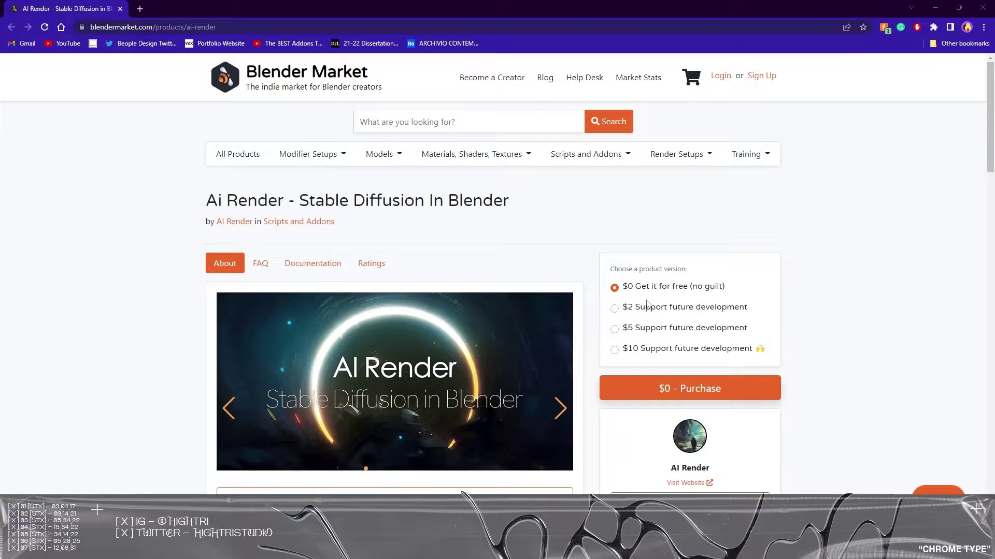
scroll(717, 363, down, 1)
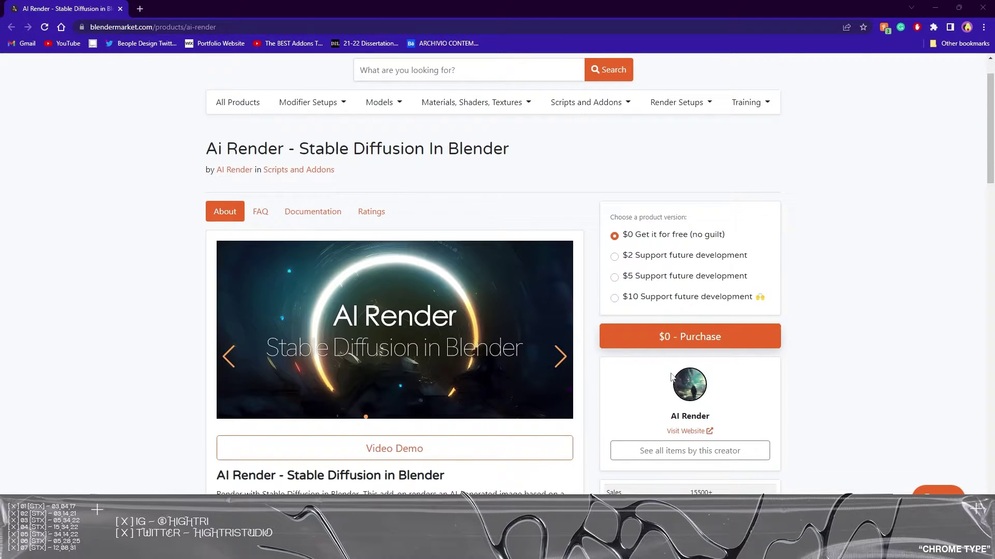
scroll(667, 357, up, 1)
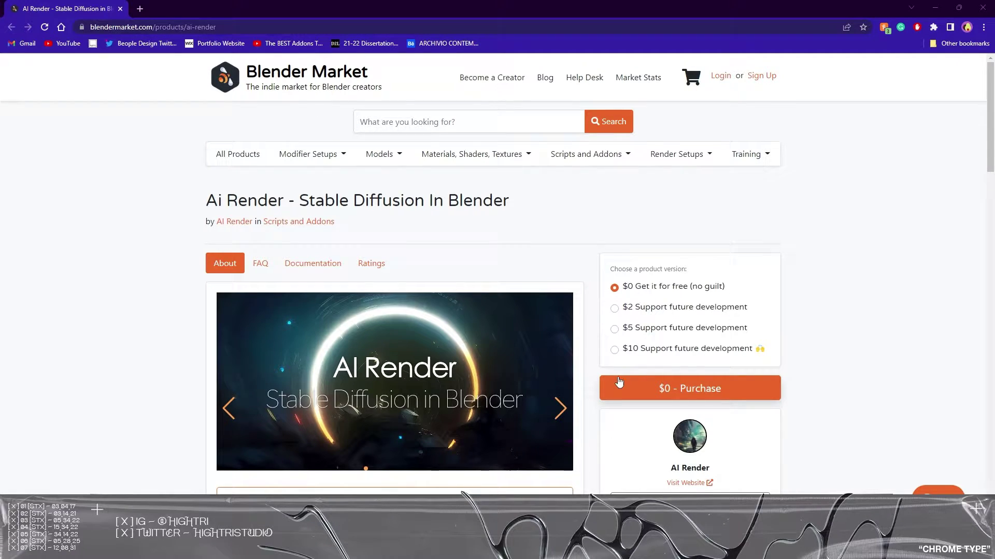
scroll(551, 400, down, 1)
scroll(550, 399, down, 4)
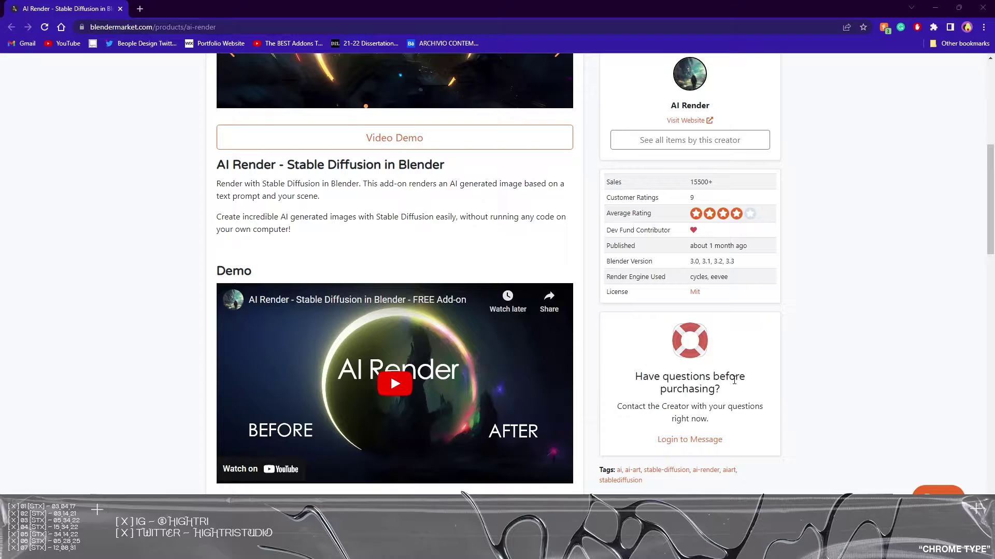
scroll(684, 347, up, 3)
scroll(684, 346, up, 1)
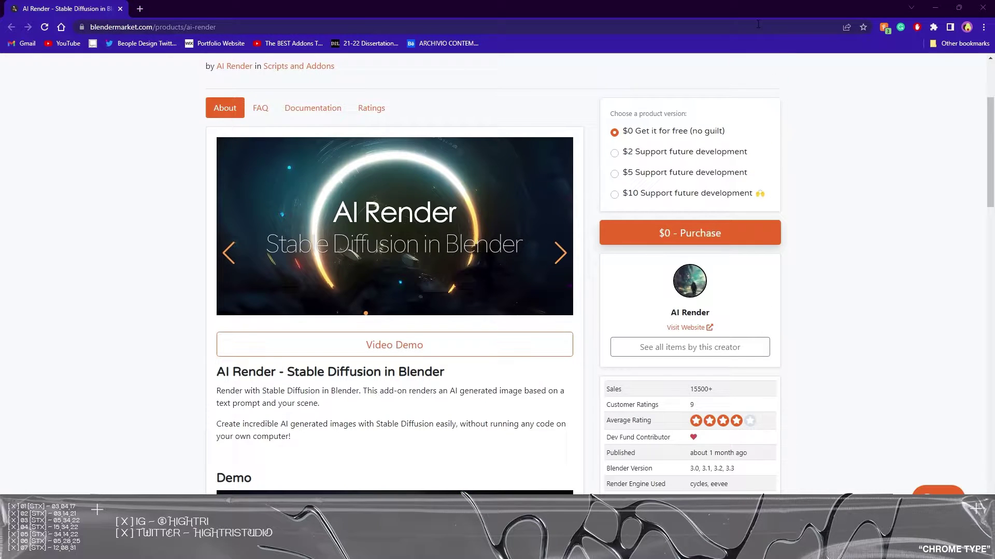
click(936, 7)
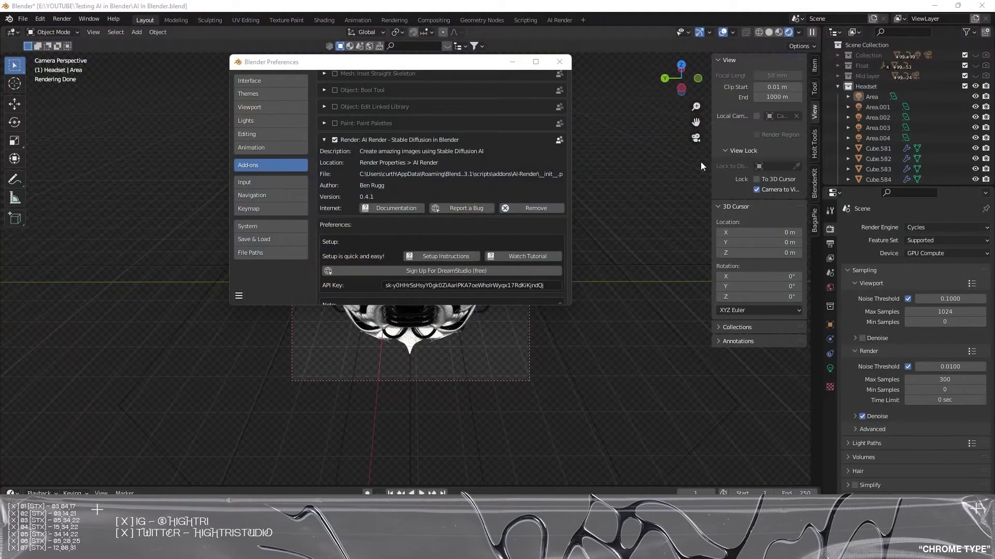
Step: Review the AI Render add-on's details in the Preferences Add-ons list, then collapse the entry
scroll(397, 172, up, 5)
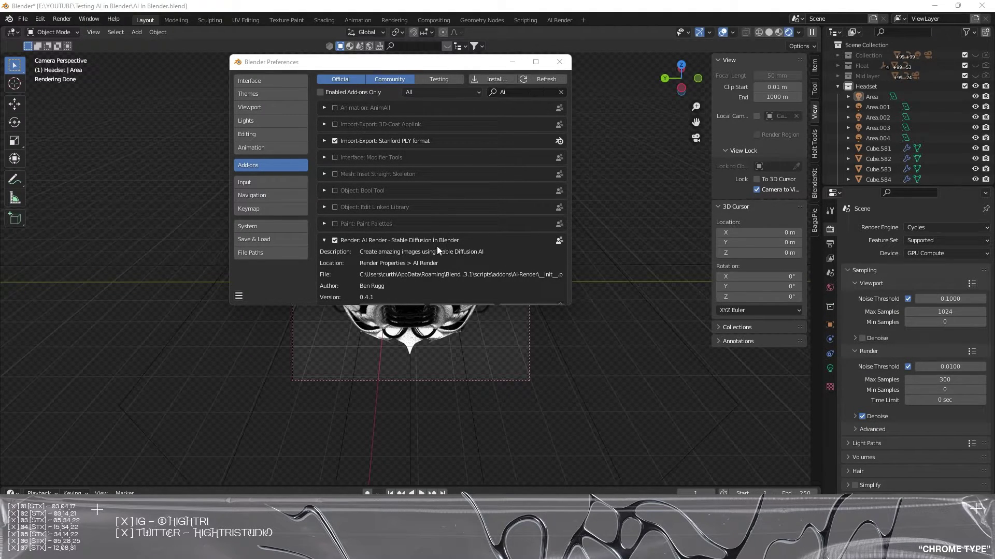
click(323, 240)
click(323, 240)
scroll(387, 259, down, 6)
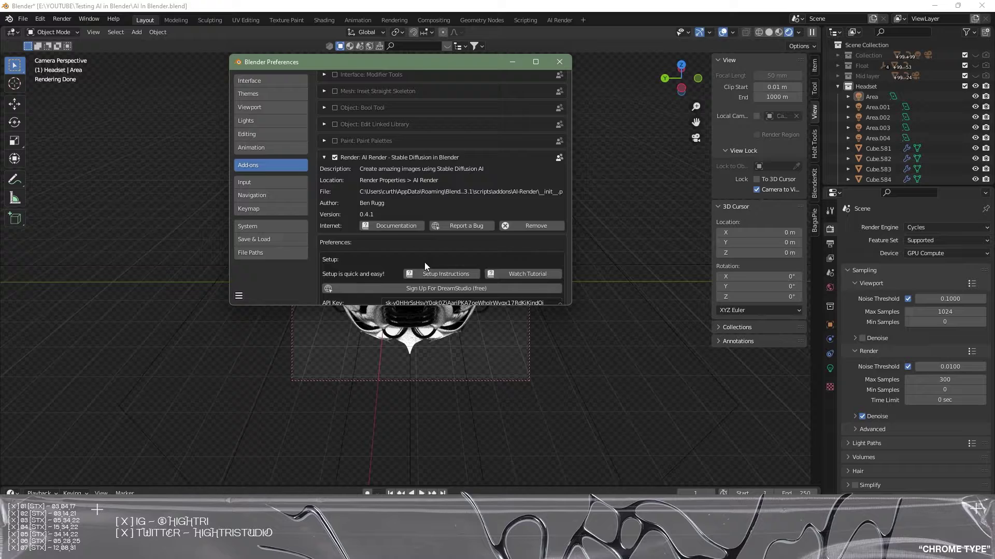
scroll(368, 262, down, 2)
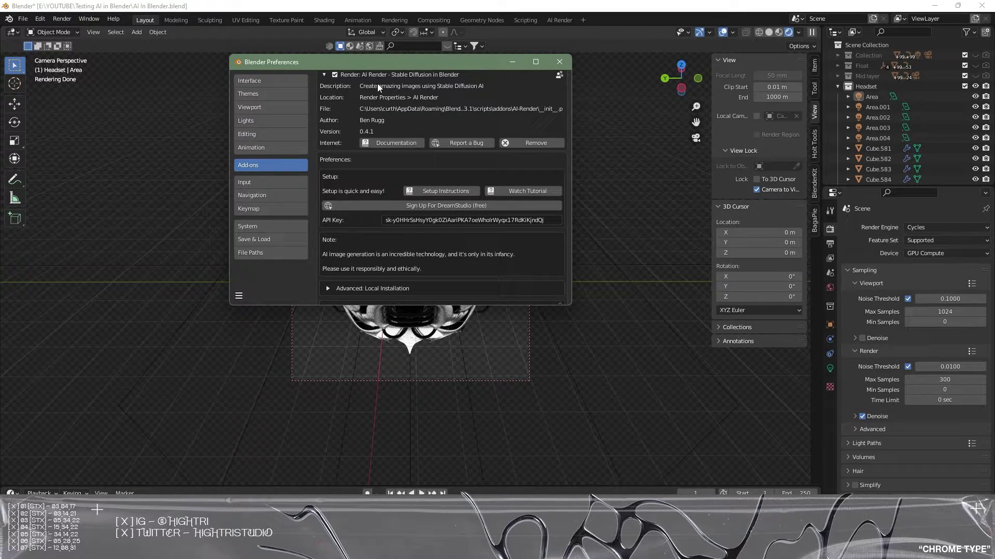
scroll(350, 188, up, 7)
click(342, 220)
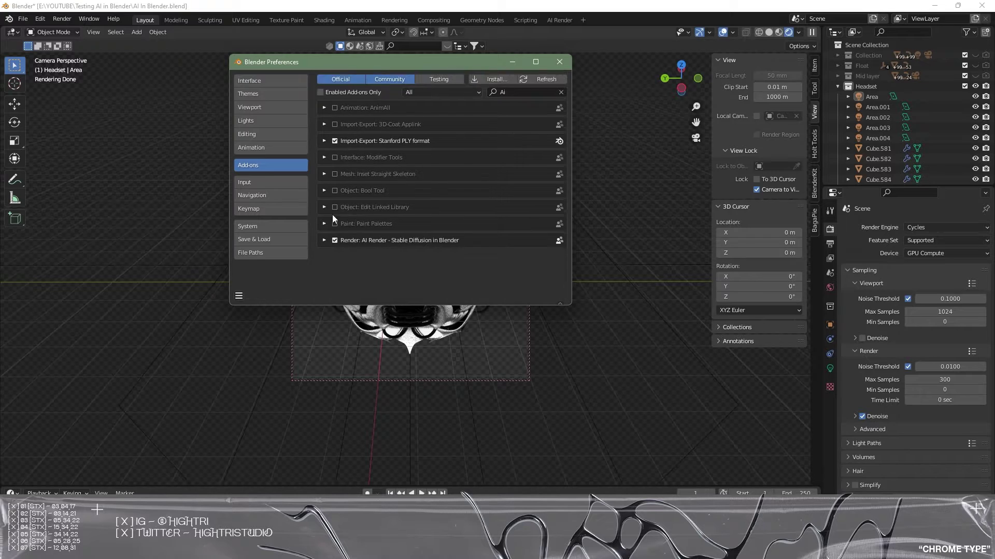
Step: Close Preferences and collapse the Headset collection in the outliner
click(560, 63)
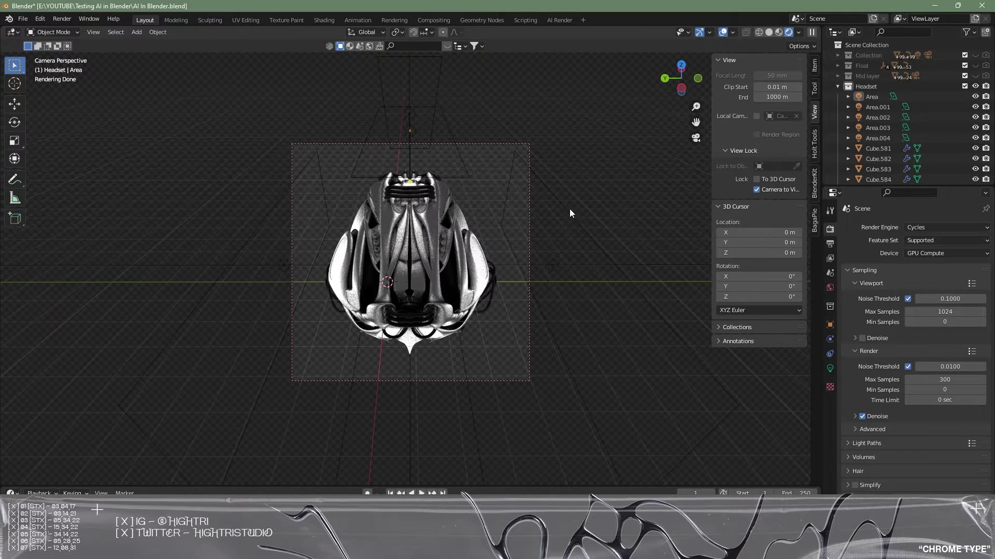
click(838, 87)
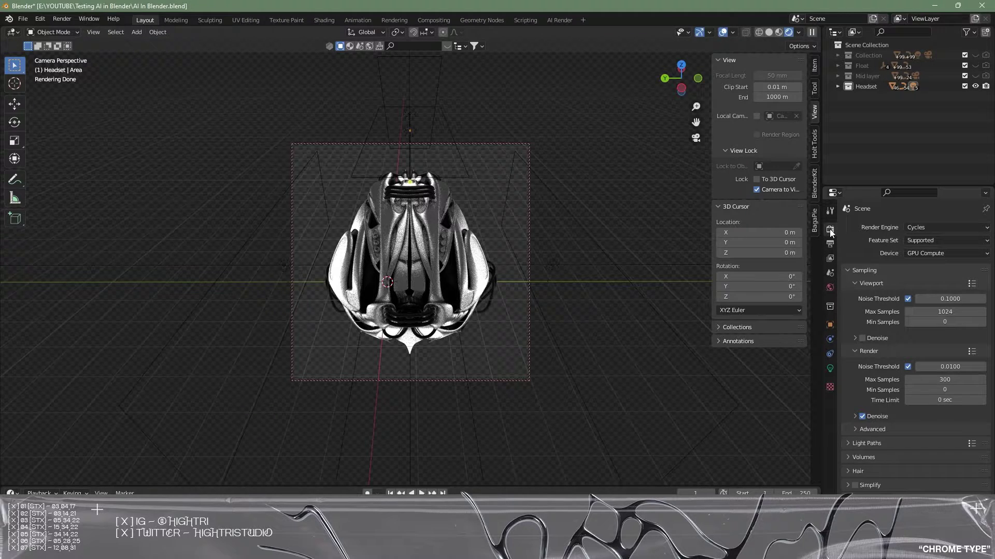
scroll(880, 303, down, 10)
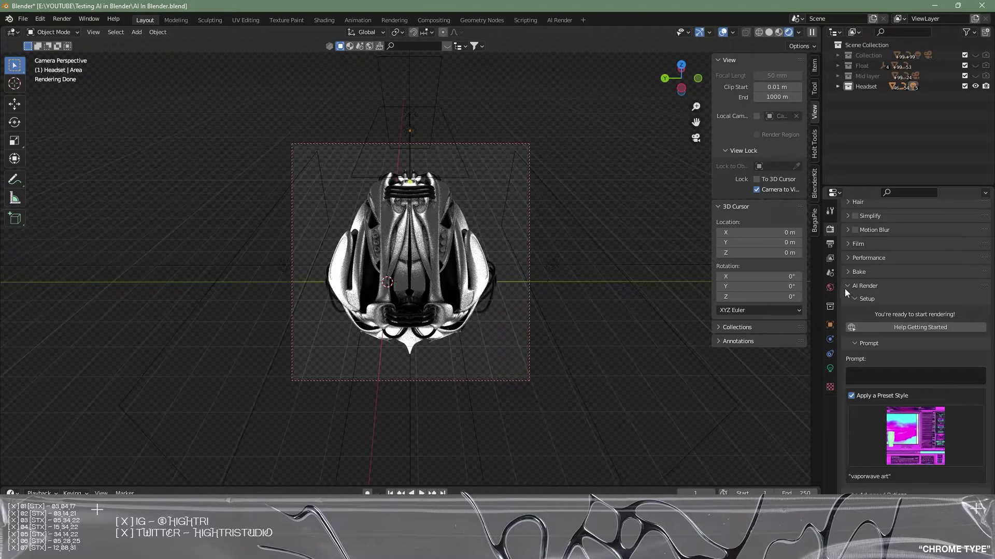
click(845, 286)
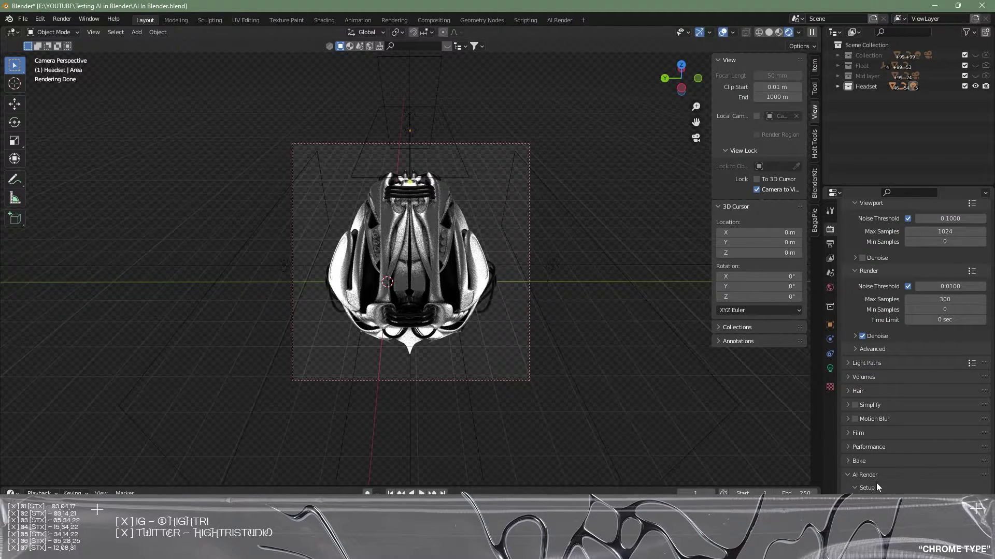
scroll(912, 474, down, 6)
scroll(912, 428, down, 2)
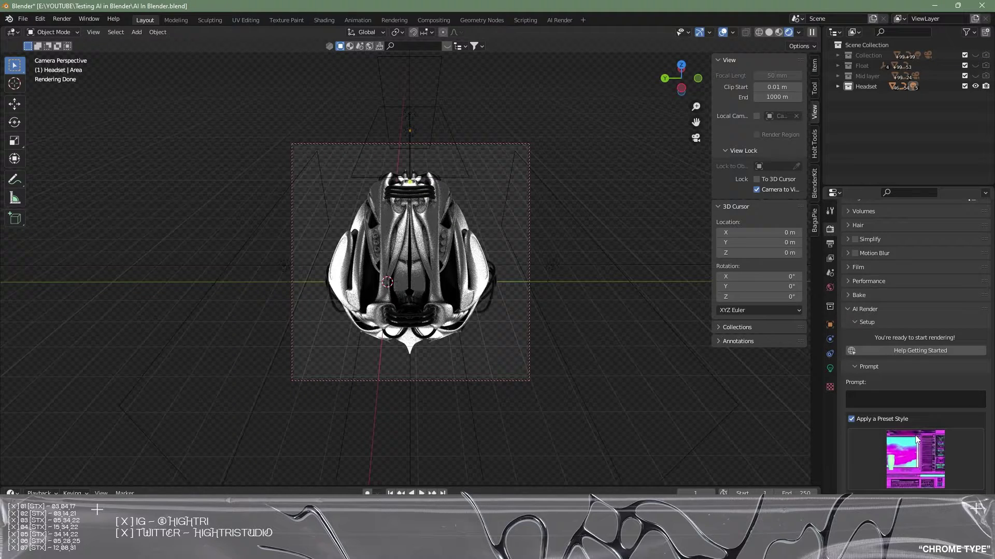
scroll(933, 441, down, 5)
scroll(928, 449, down, 1)
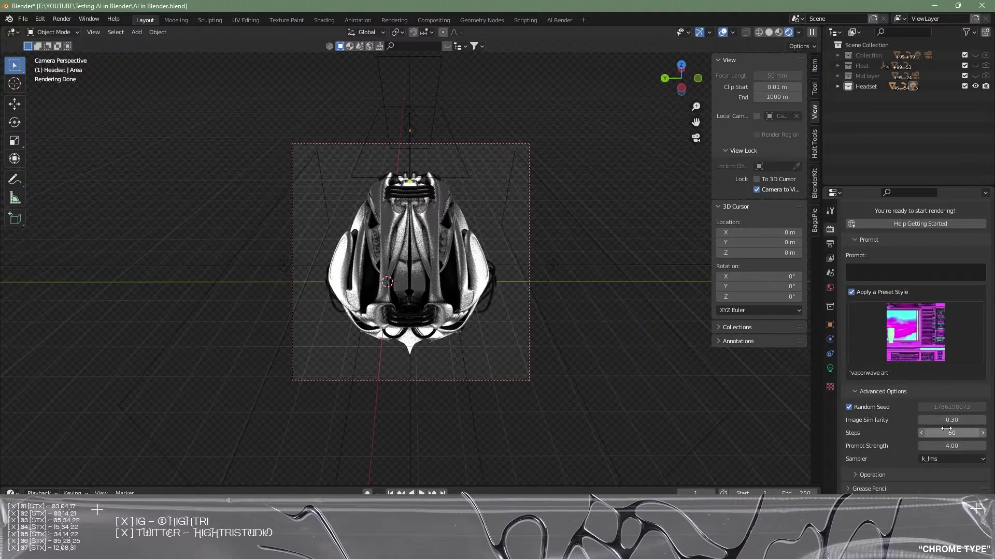
scroll(920, 450, up, 6)
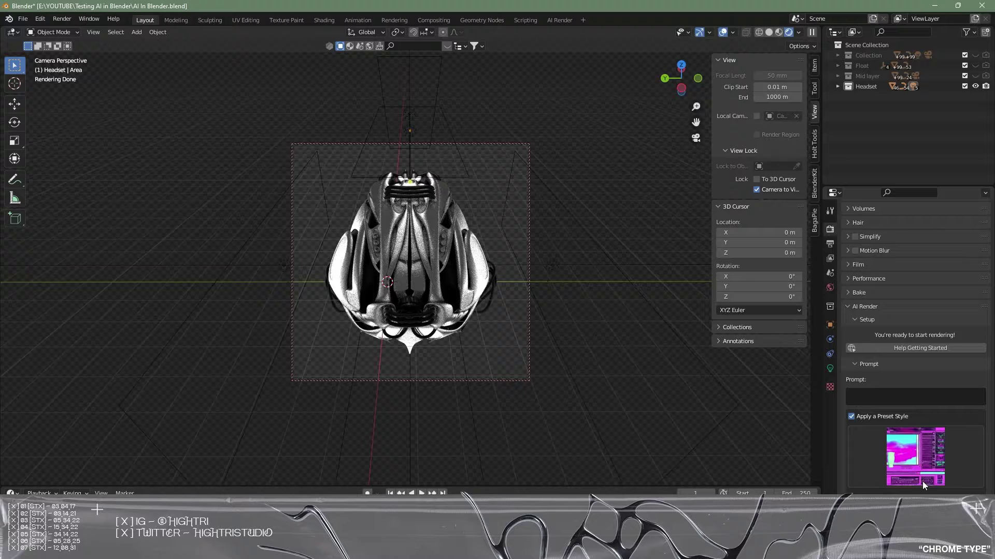
scroll(927, 482, down, 4)
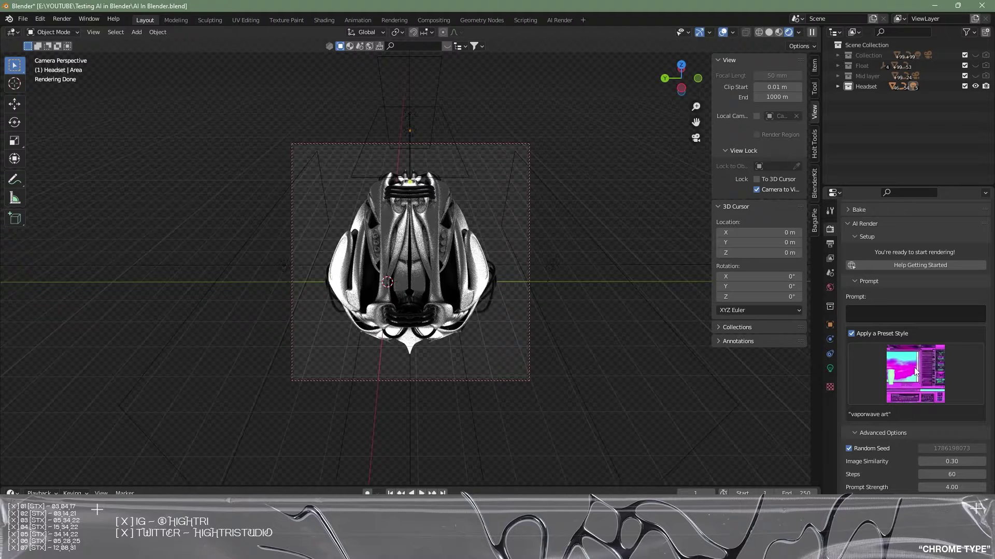
Step: Replace the vaporwave art preset with the Wadim Kashin style from the AI Render style gallery
click(926, 382)
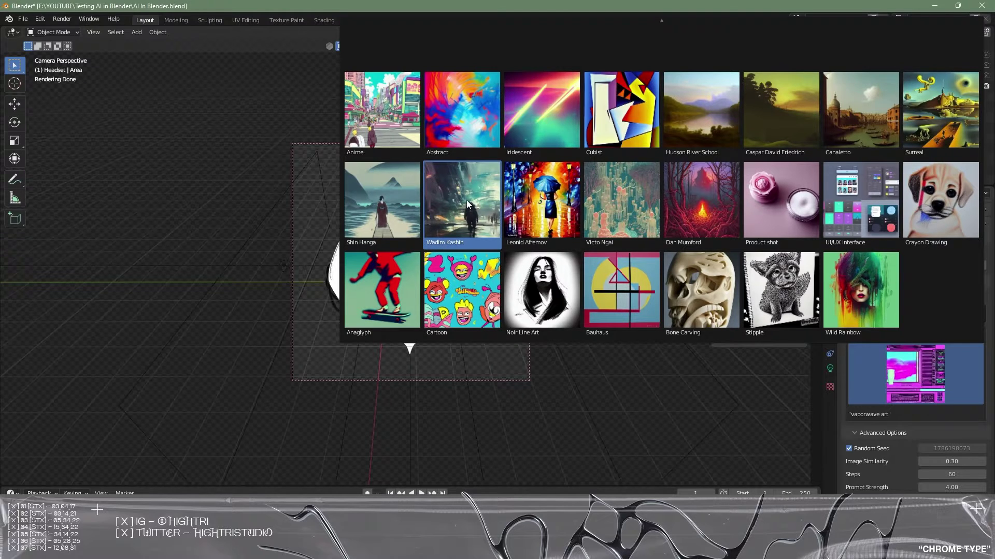
click(439, 178)
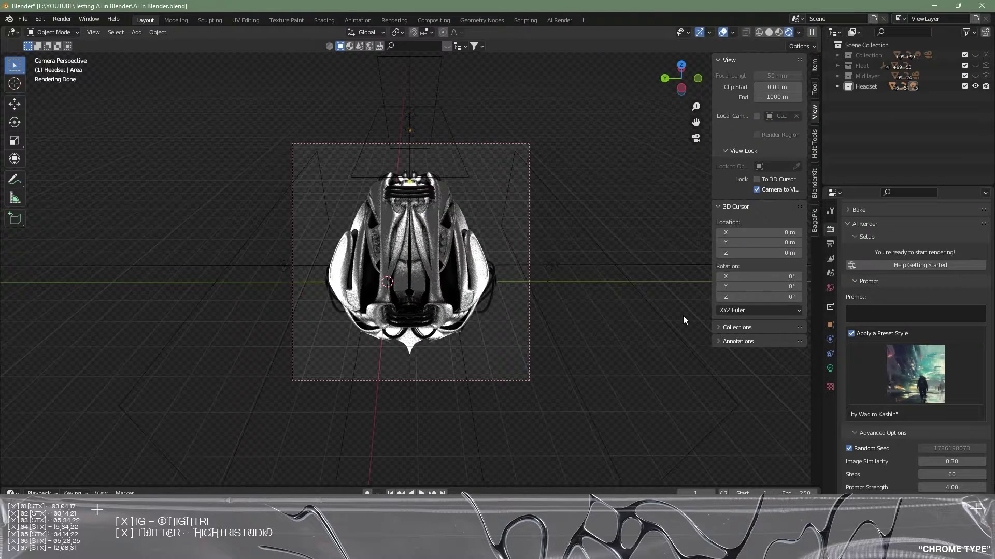
scroll(905, 456, down, 2)
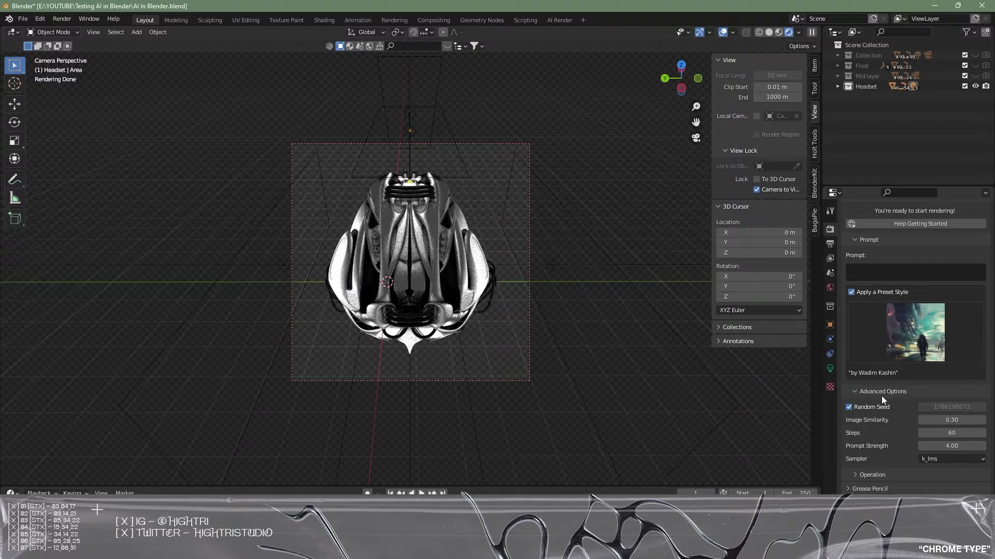
Step: Expand AI Render's Operation subpanel to show Run Automatically on Render and the new-image options
click(853, 473)
scroll(853, 474, down, 3)
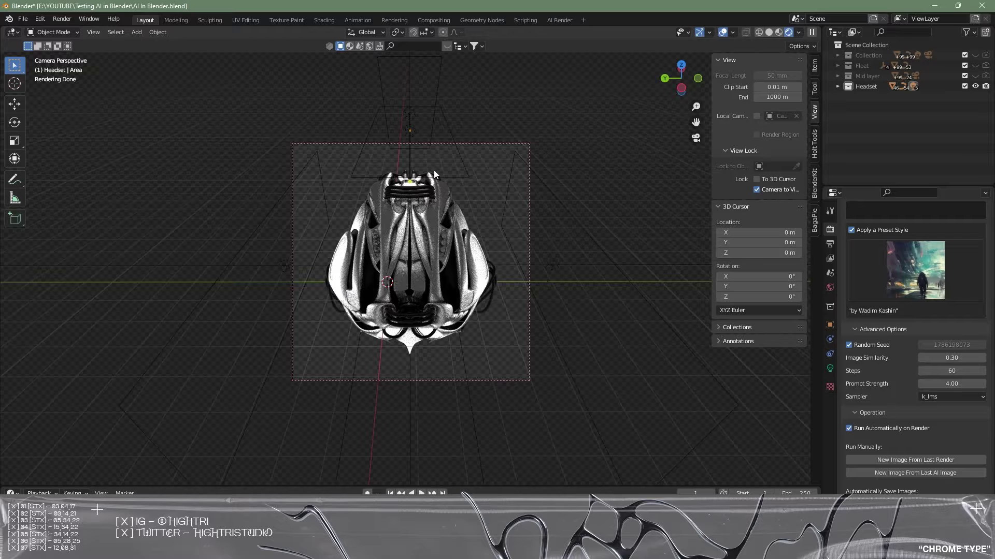
click(454, 179)
click(830, 368)
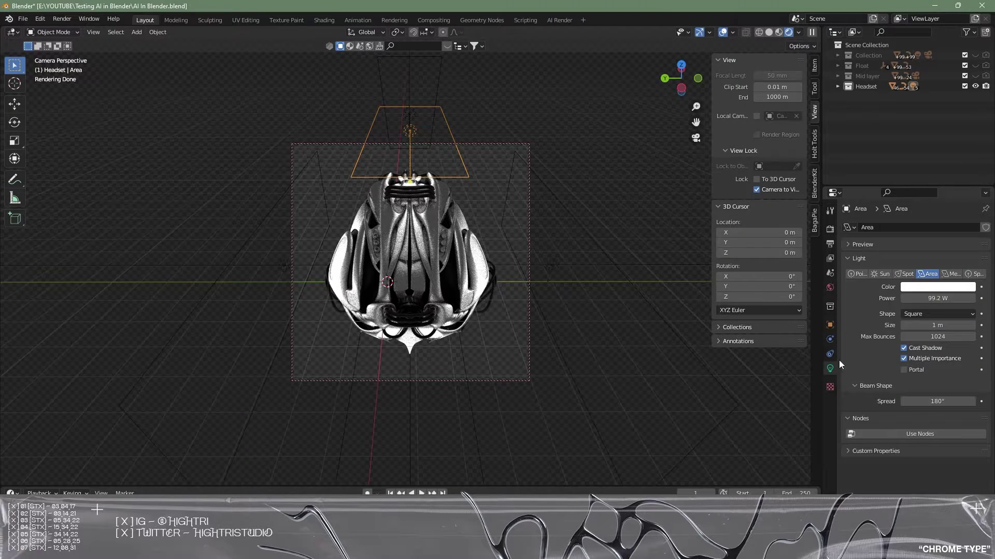
click(942, 287)
drag(911, 191, 937, 209)
click(627, 206)
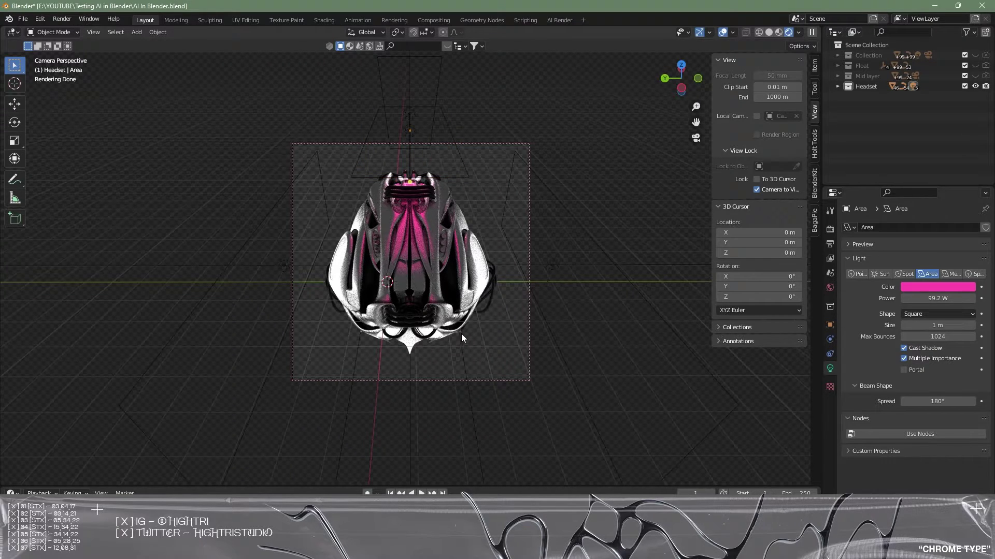
click(830, 229)
scroll(927, 426, down, 10)
click(61, 18)
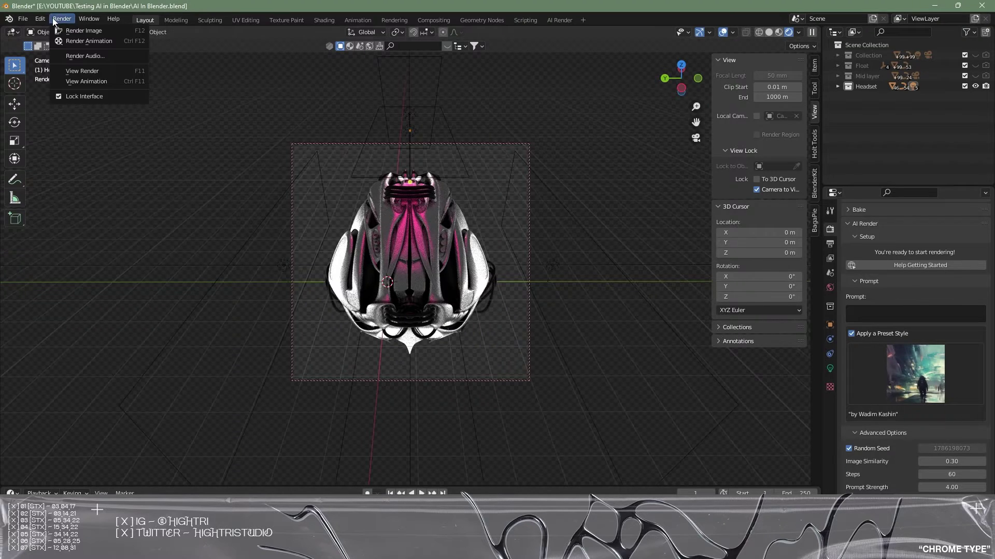
click(78, 30)
drag(101, 7, 223, 90)
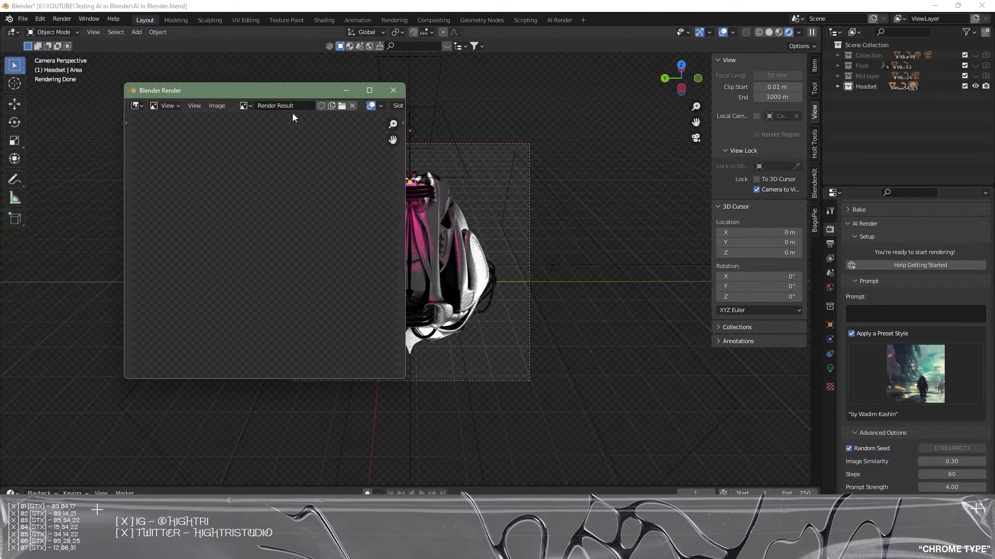
click(431, 135)
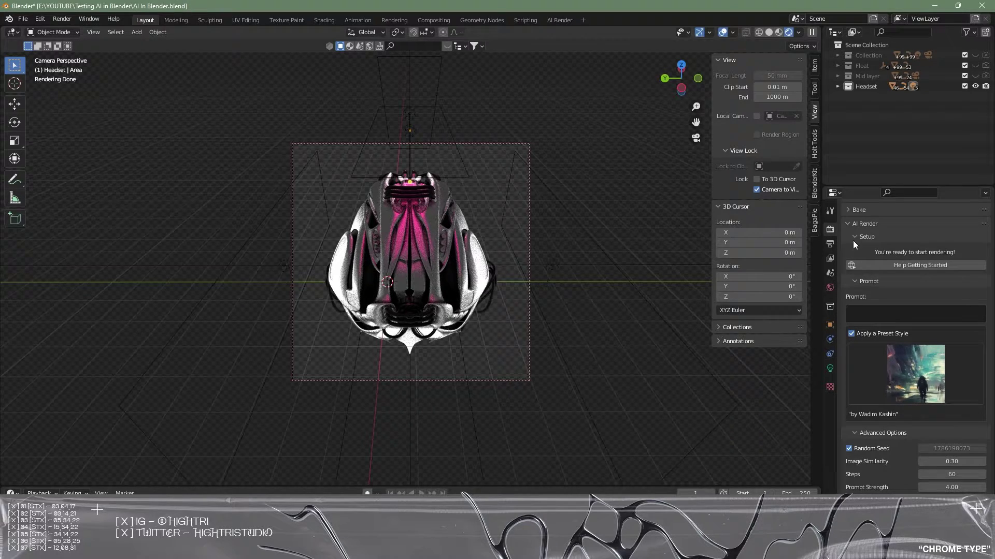
key(ctrl+Page_Up)
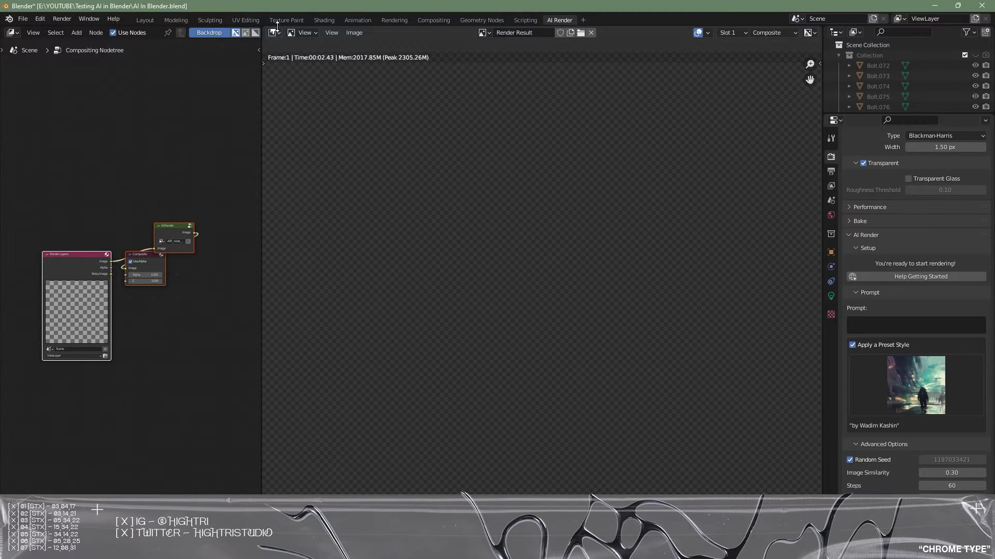
key(ctrl+Page_Down)
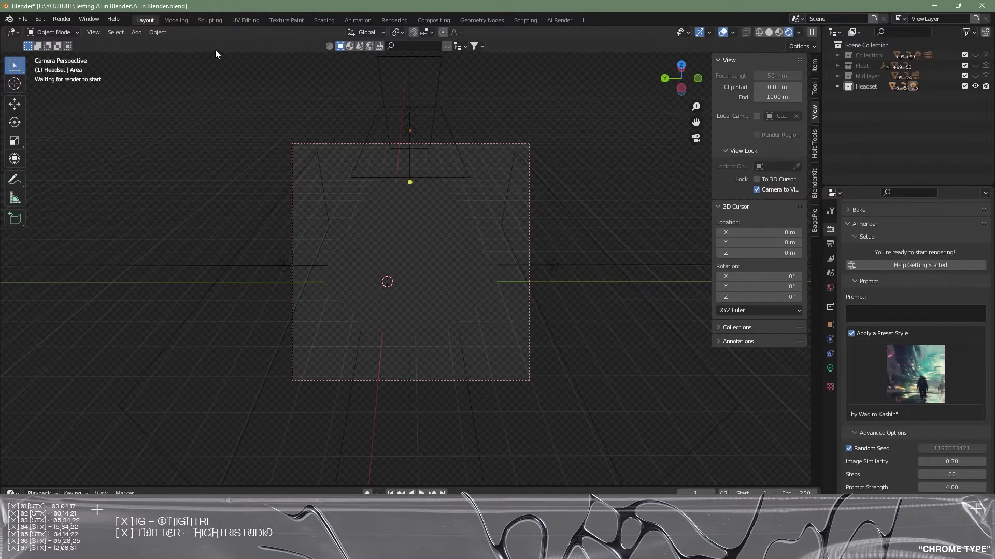
scroll(883, 261, up, 6)
scroll(884, 261, up, 3)
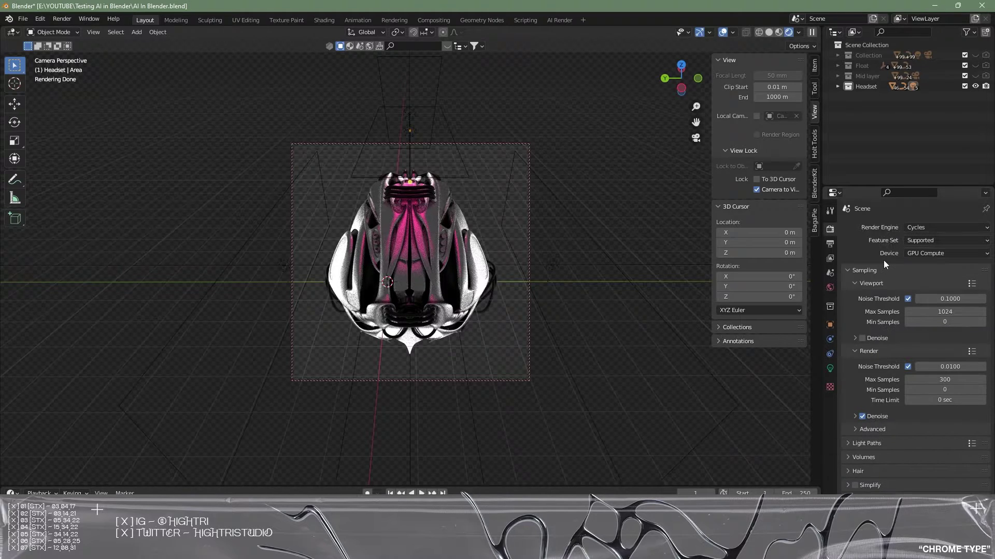
click(830, 244)
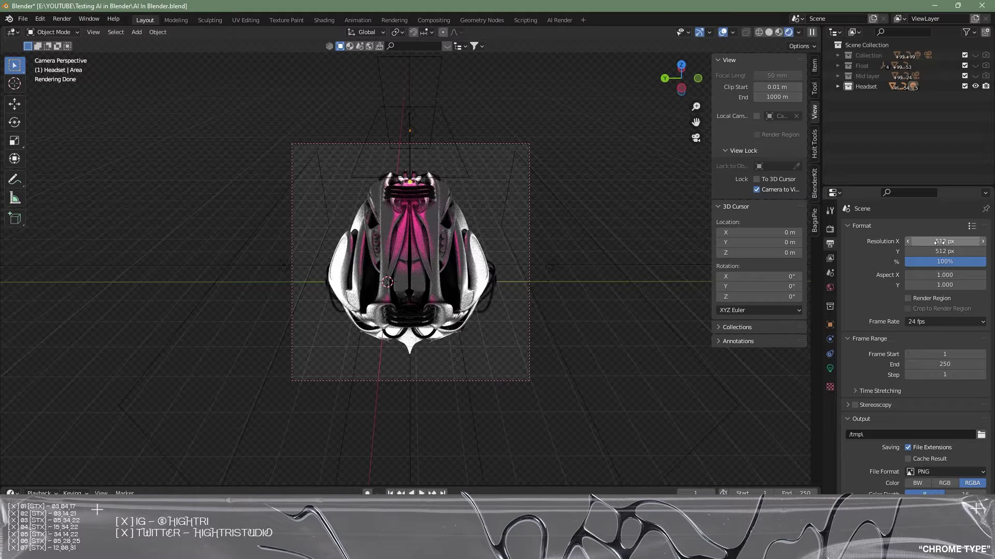
drag(958, 254, 950, 241)
key(Return)
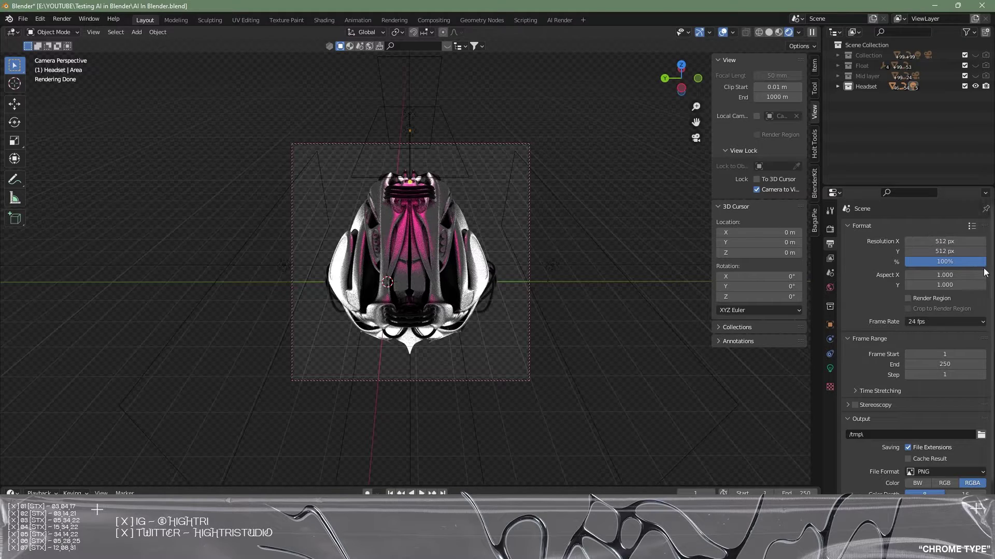
click(57, 19)
Step: Render the top-down helmet view and centre the render window showing the AI-stylized result
click(69, 29)
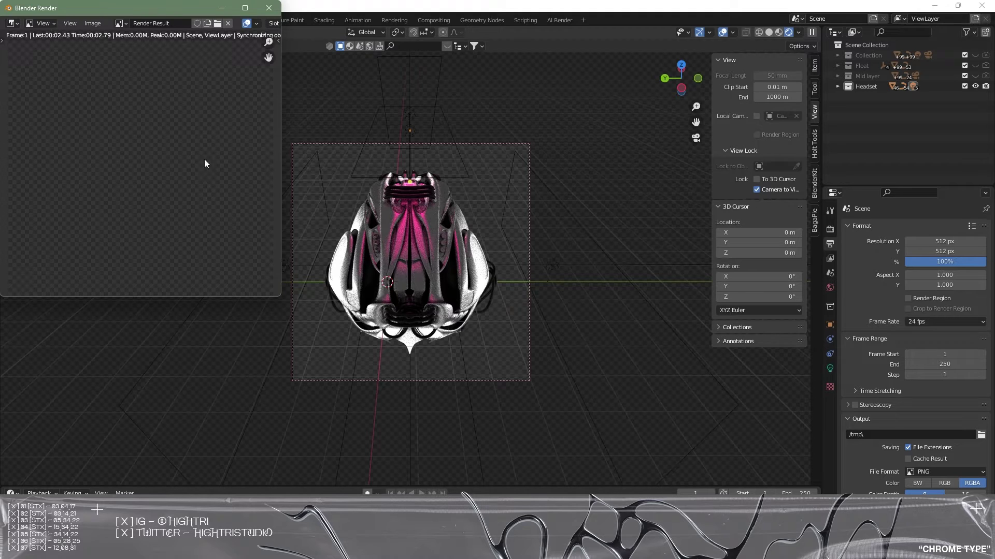
drag(140, 9, 471, 121)
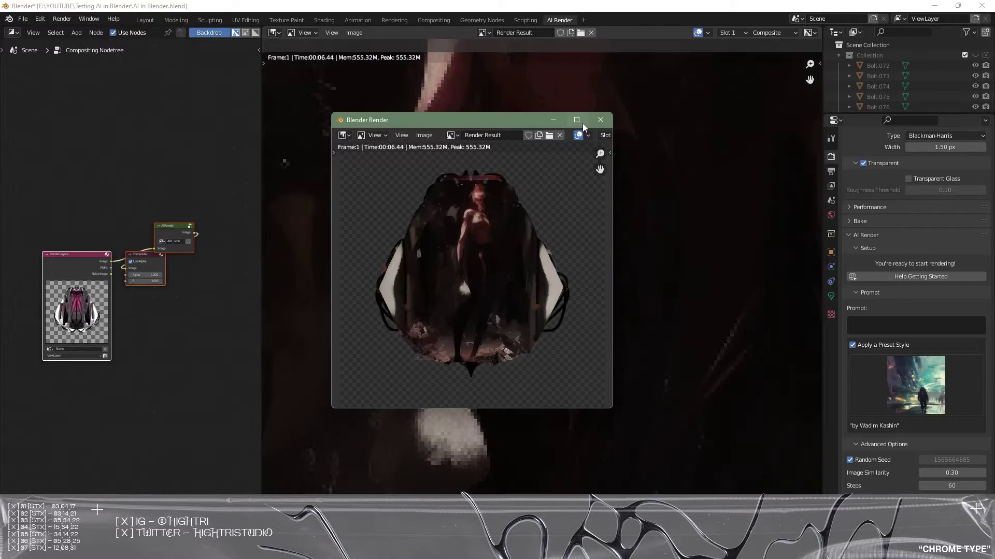
mouse_move(576, 120)
Step: Inspect the first AI render up close, then close the render window
scroll(560, 336, up, 5)
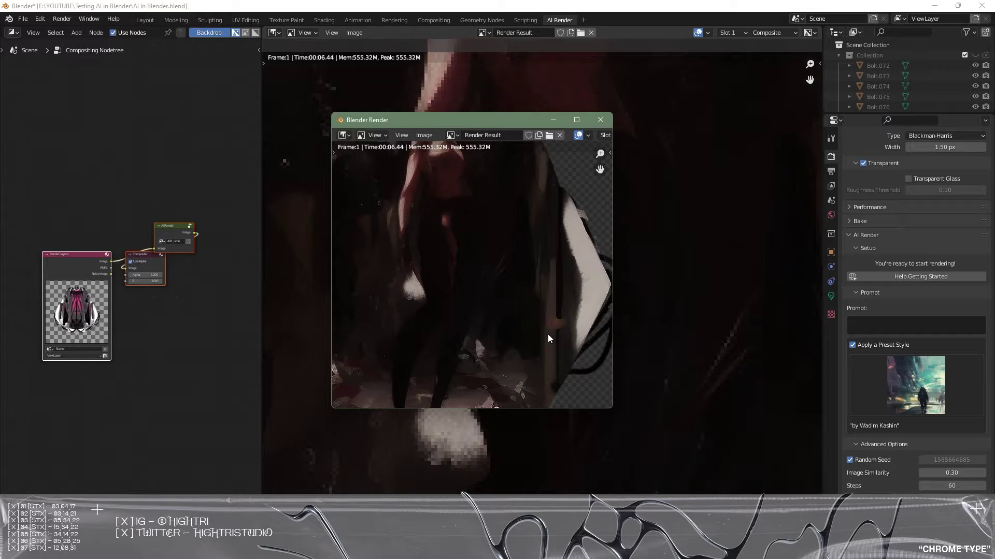
middle_drag(548, 334, 527, 335)
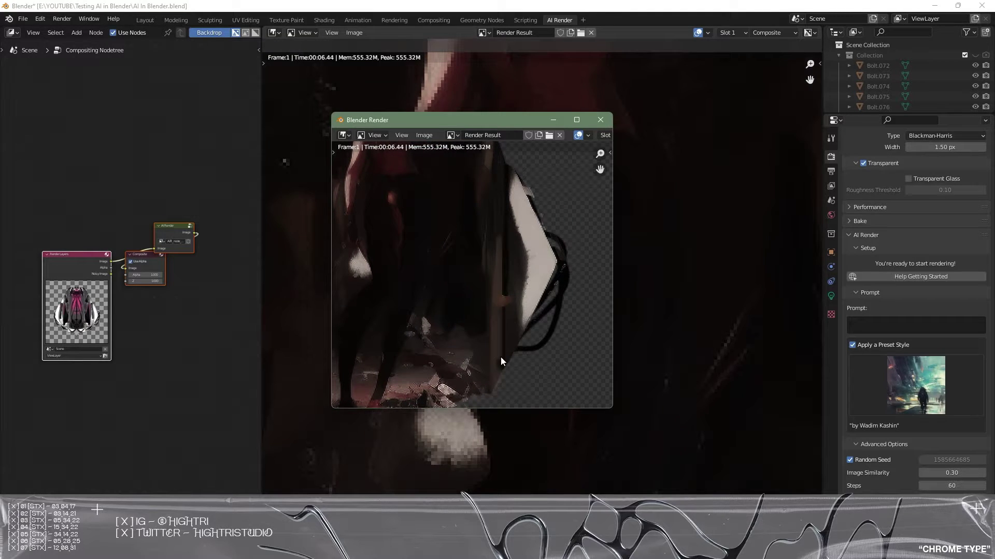
mouse_move(497, 368)
middle_down()
mouse_move(543, 315)
mouse_move(524, 360)
mouse_move(425, 328)
mouse_move(488, 373)
middle_up()
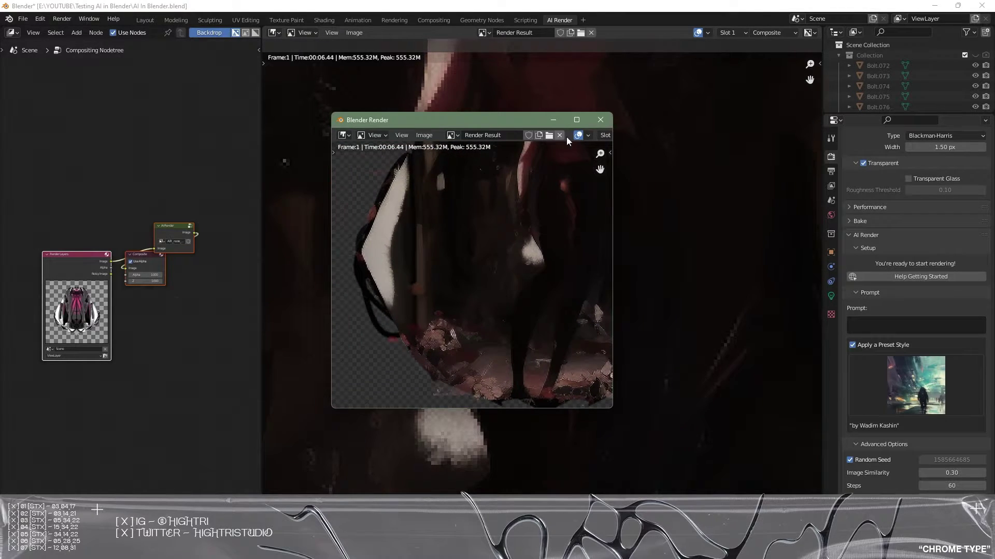
click(600, 119)
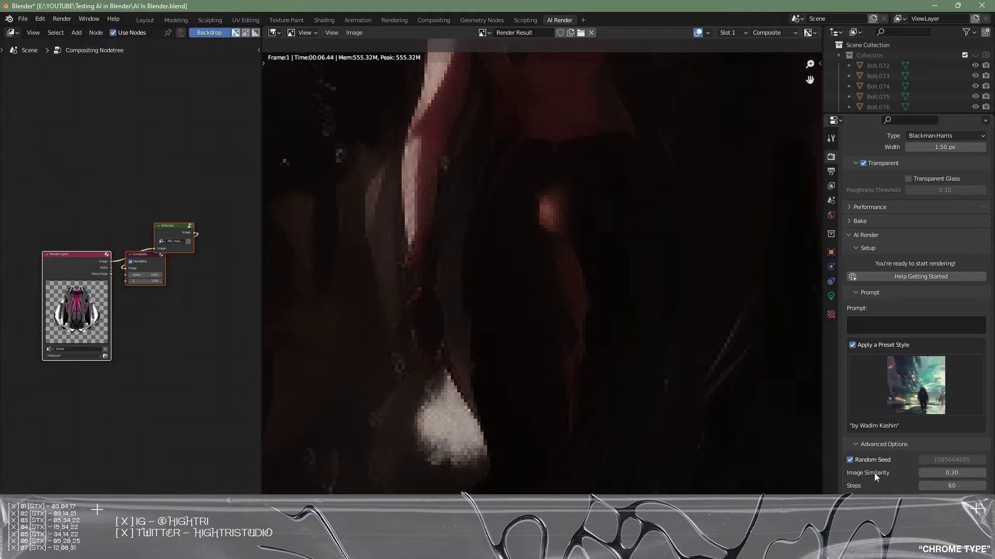
Step: Set Image Similarity to 0.50 and render the helmet again
click(952, 474)
text(.5)
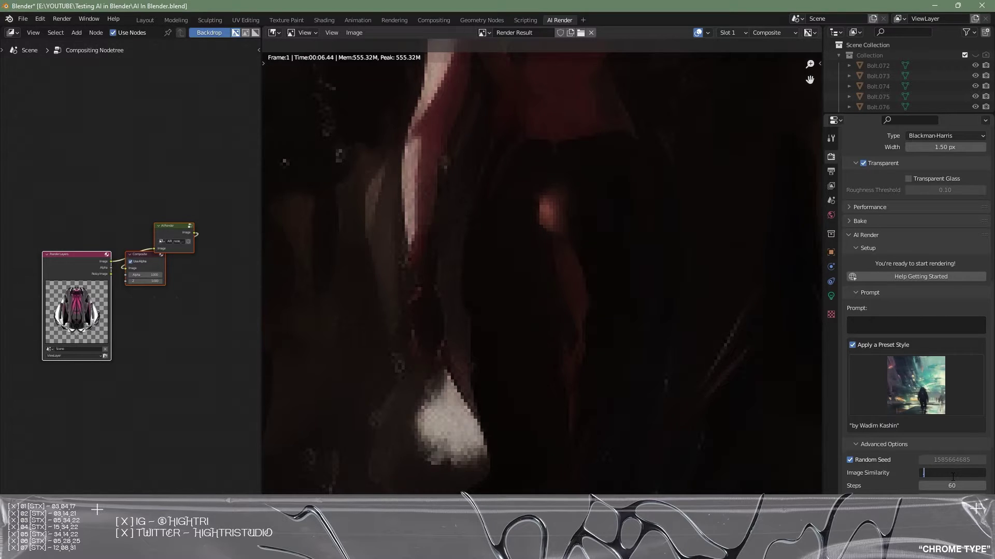
key(Return)
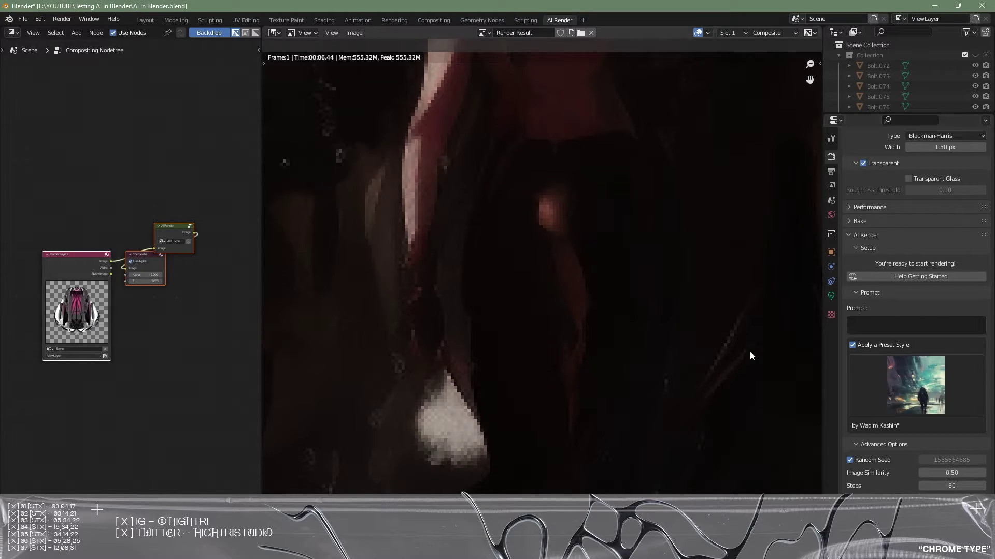
click(70, 20)
click(73, 31)
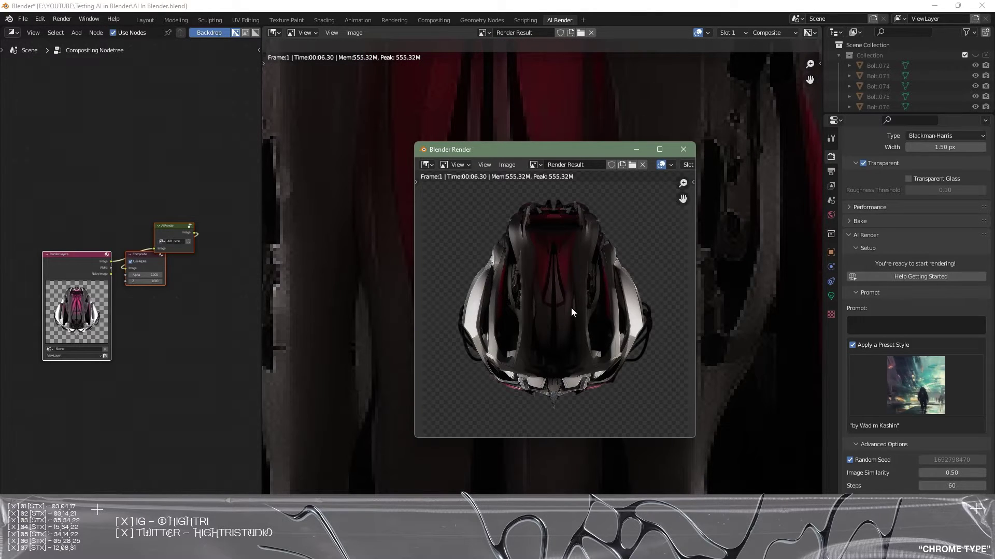
Step: Maximize the render window and zoom and pan across the red-tinted chrome helmet result
click(659, 149)
scroll(523, 253, up, 3)
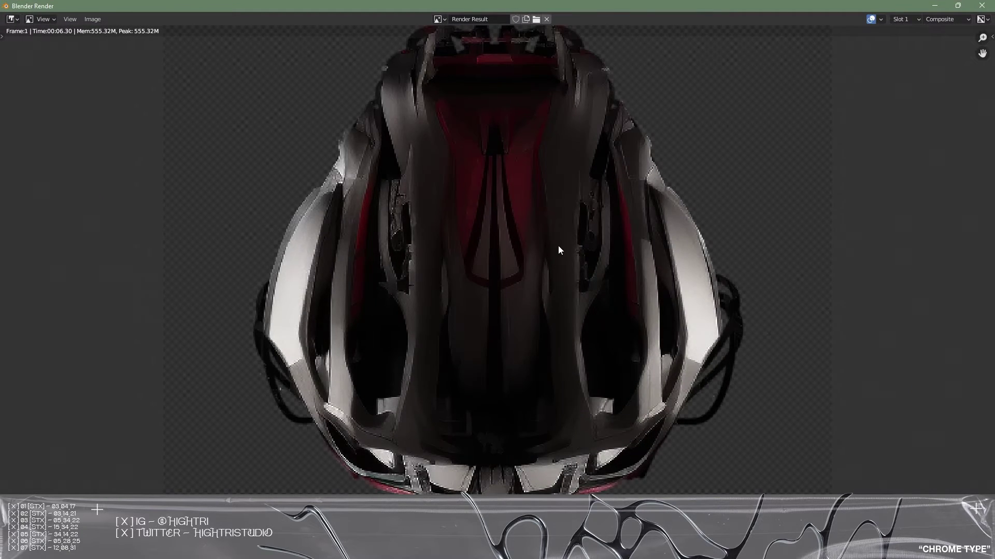
middle_drag(509, 171, 518, 235)
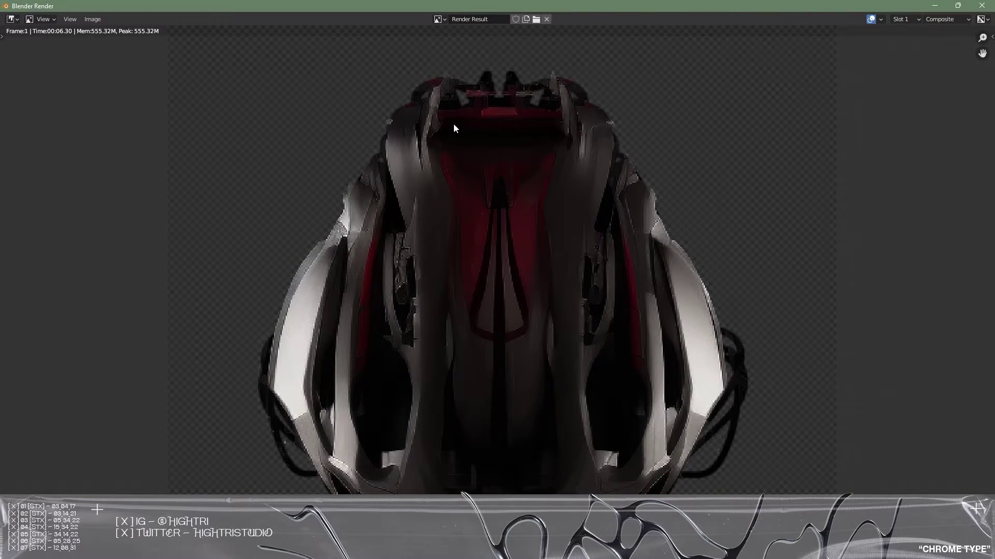
shift+scroll(494, 336, down, 4)
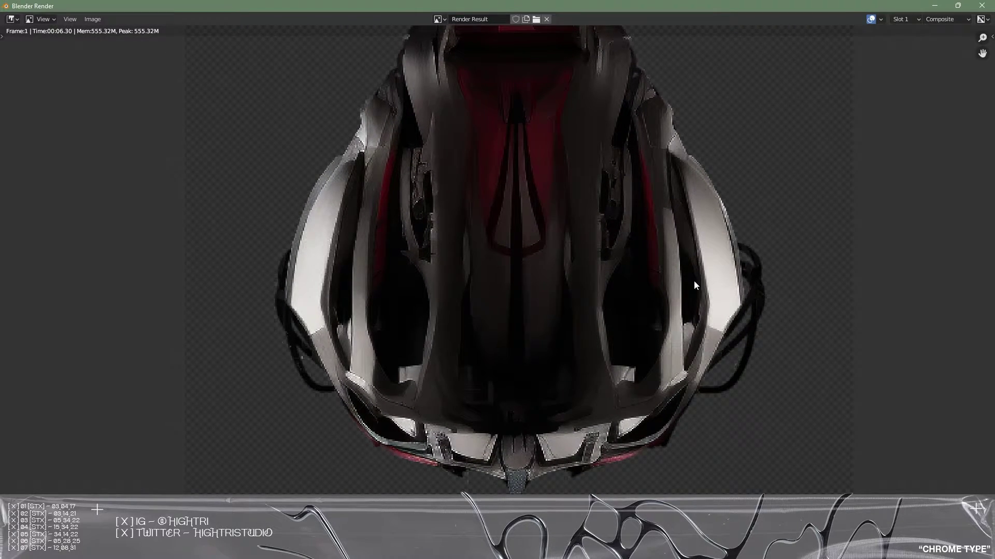
ctrl+middle_drag(694, 281, 607, 282)
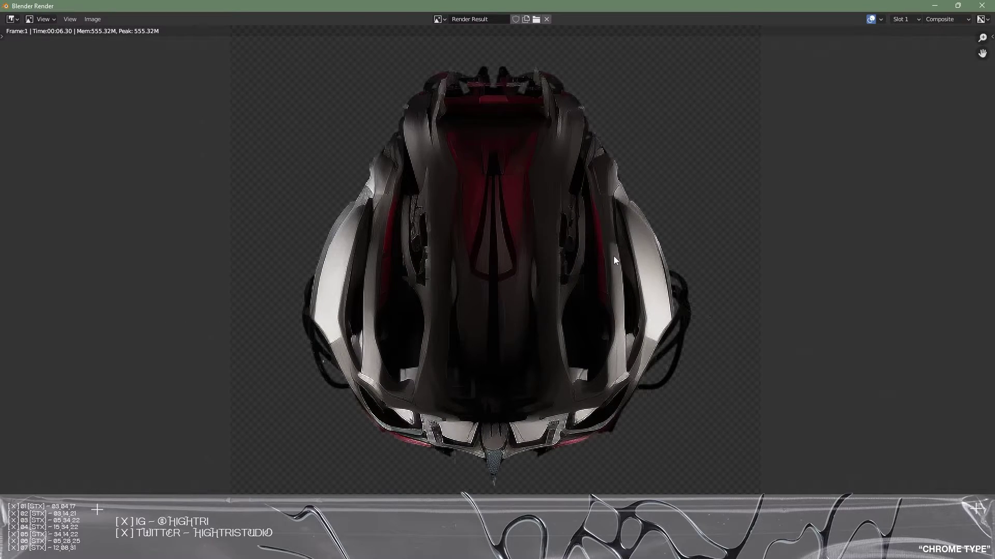
shift+scroll(518, 179, up, 3)
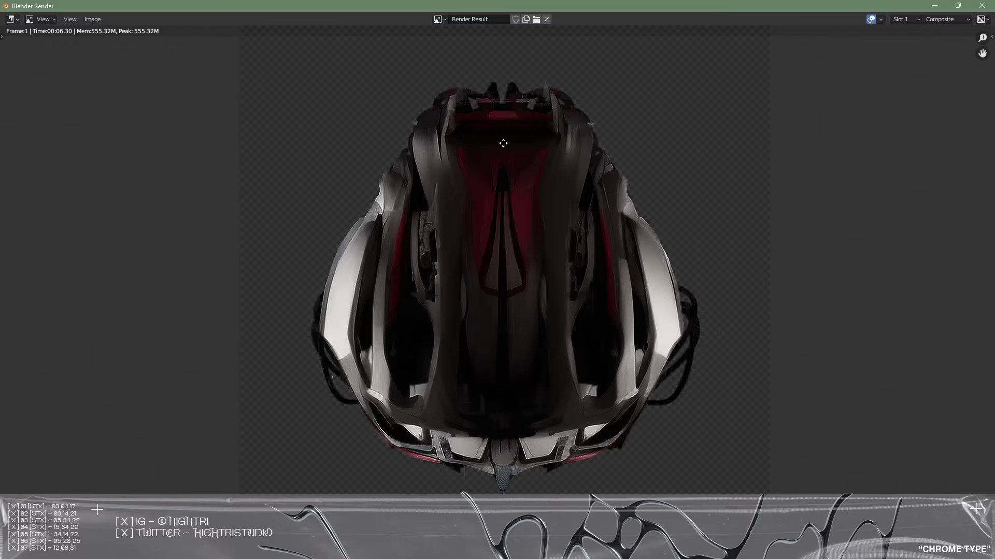
scroll(500, 171, up, 1)
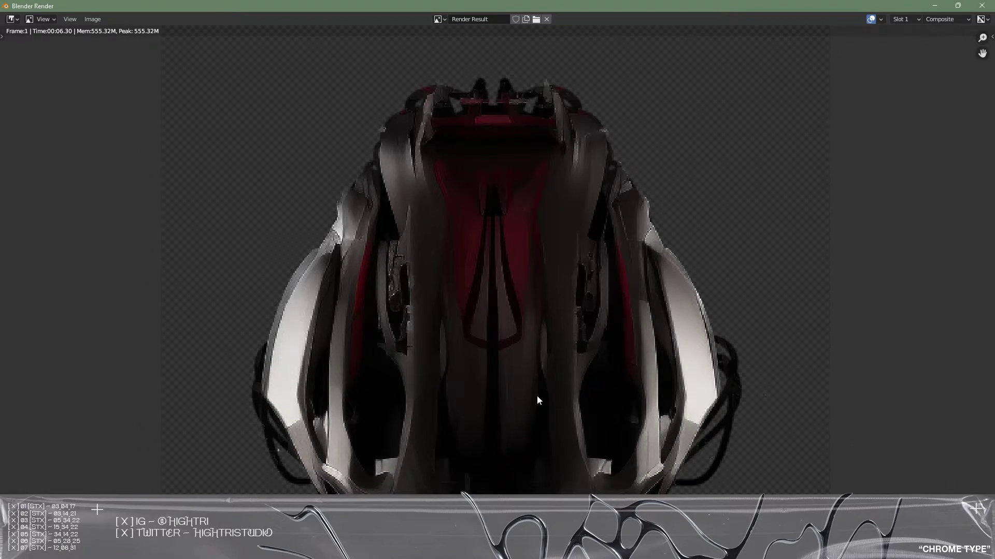
shift+scroll(536, 396, down, 2)
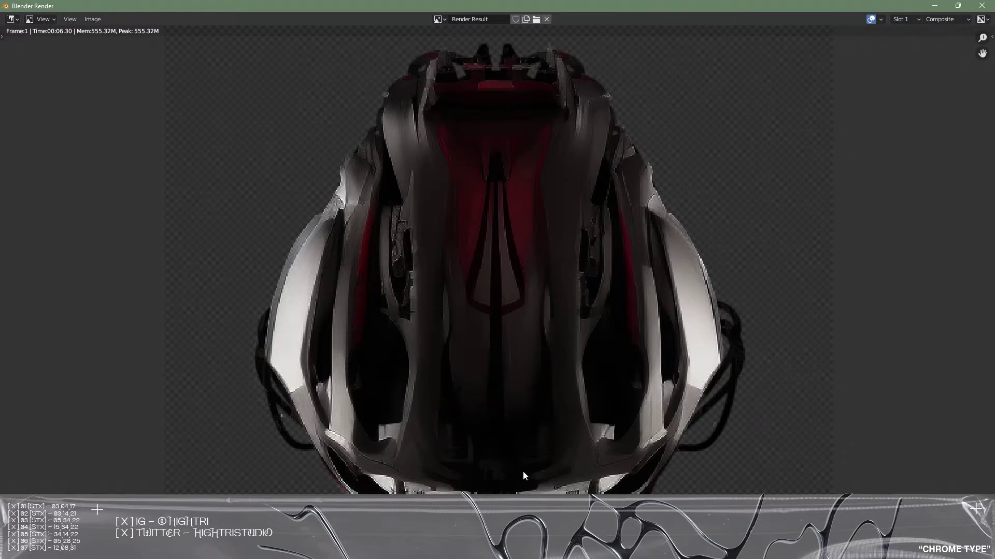
shift+scroll(523, 476, down, 2)
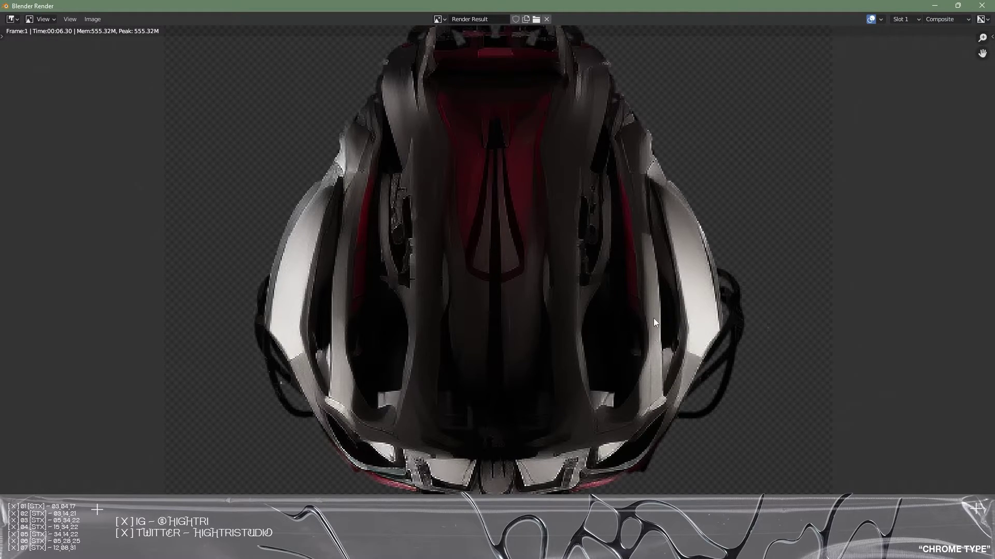
scroll(633, 194, up, 1)
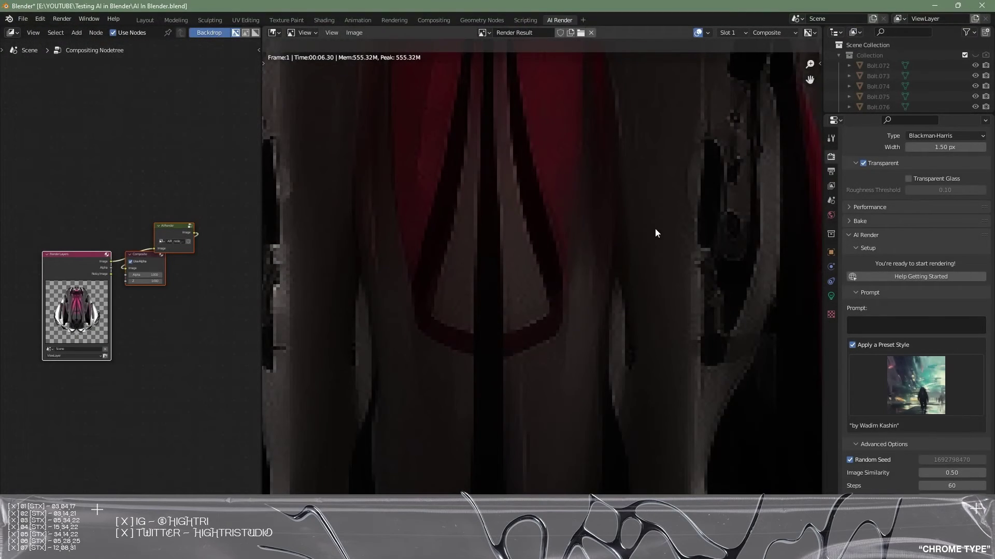
scroll(332, 133, down, 2)
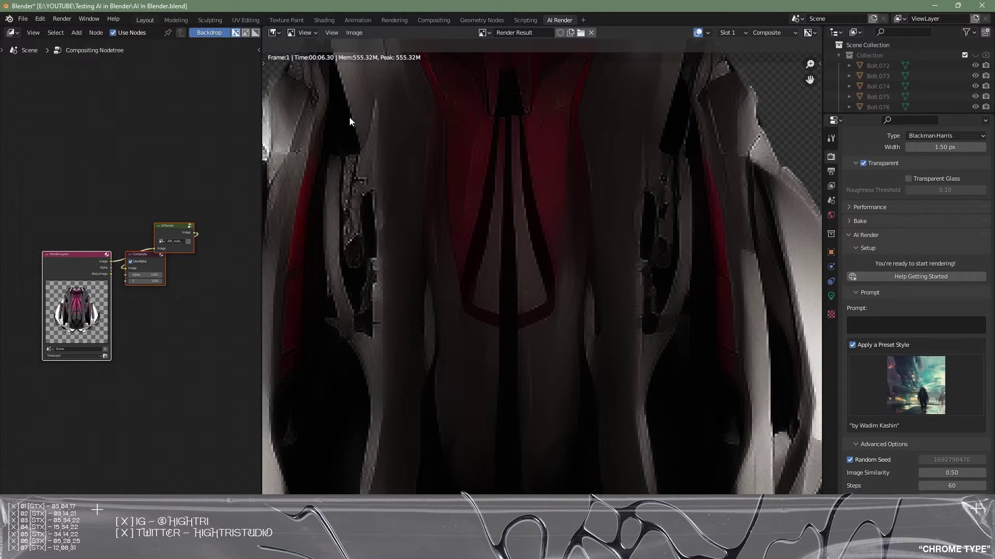
Step: In Layout, orbit the locked camera to a side view of the helmet and render it
key(ctrl+Page_Up)
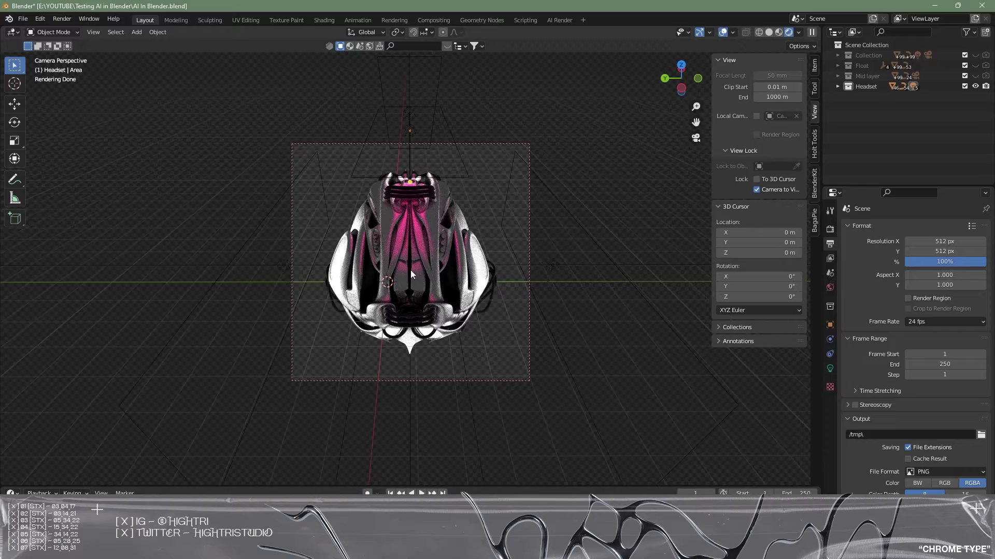
middle_drag(400, 247, 524, 210)
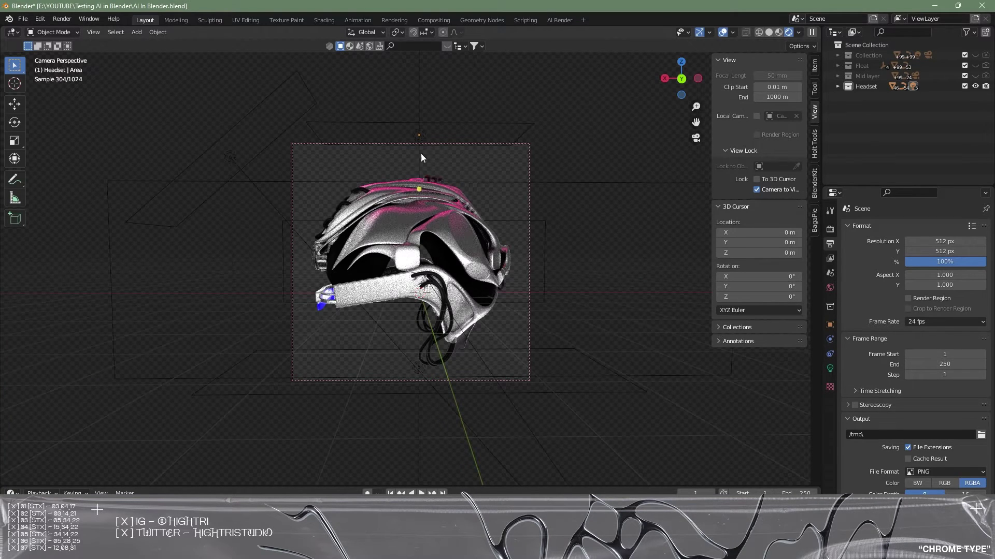
click(62, 19)
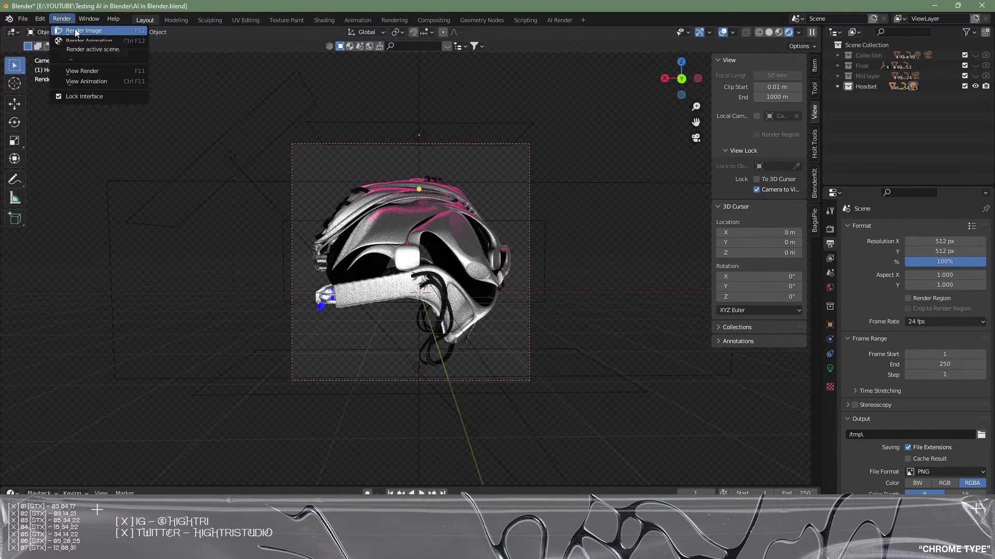
click(75, 31)
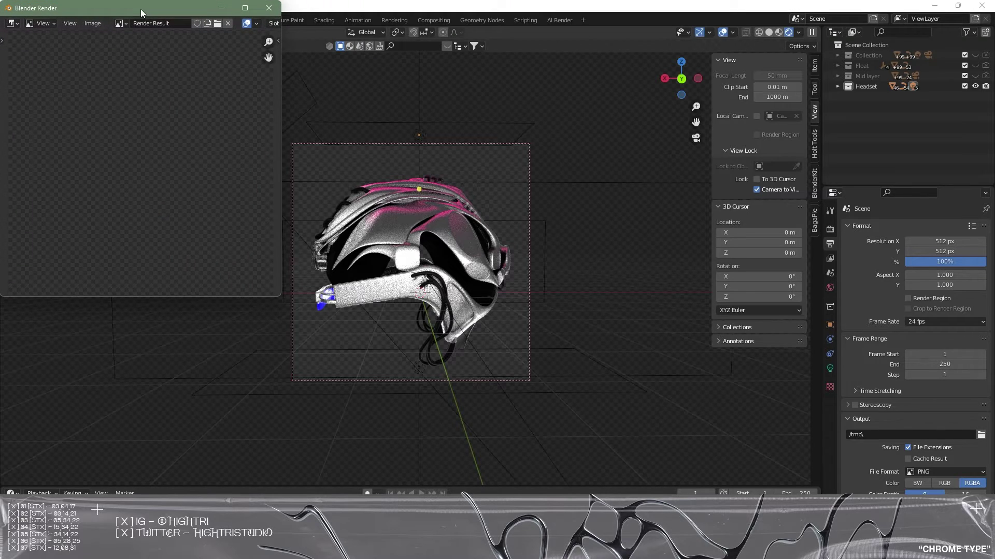
drag(140, 8, 457, 135)
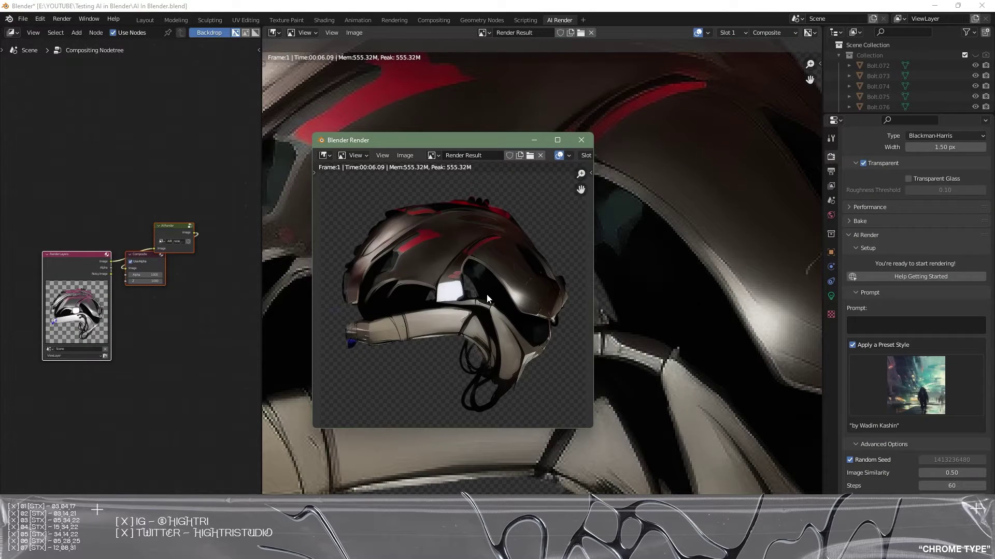
Step: Inspect the side-view AI render full screen, then bring up the preset style gallery
scroll(486, 295, up, 3)
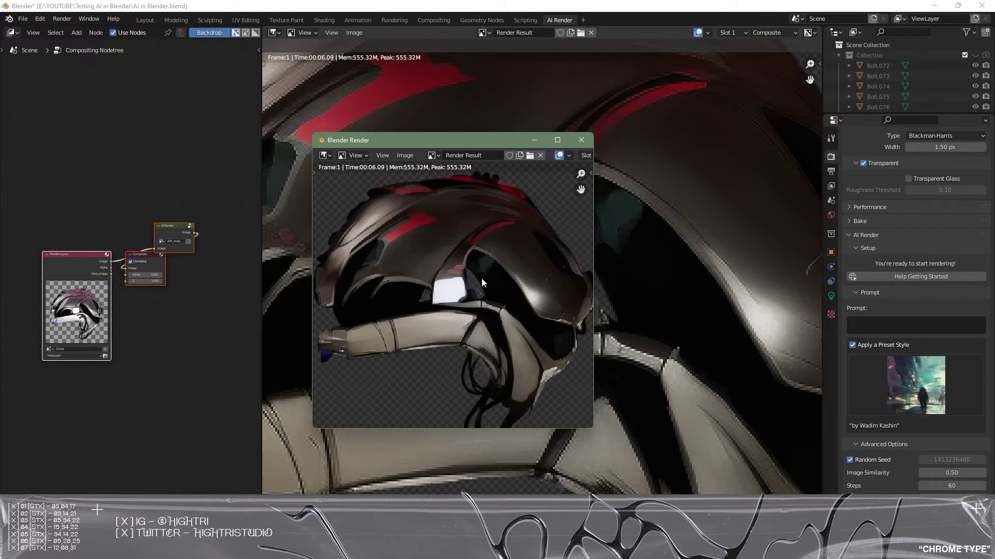
double_click(456, 140)
scroll(502, 266, up, 4)
scroll(600, 337, up, 3)
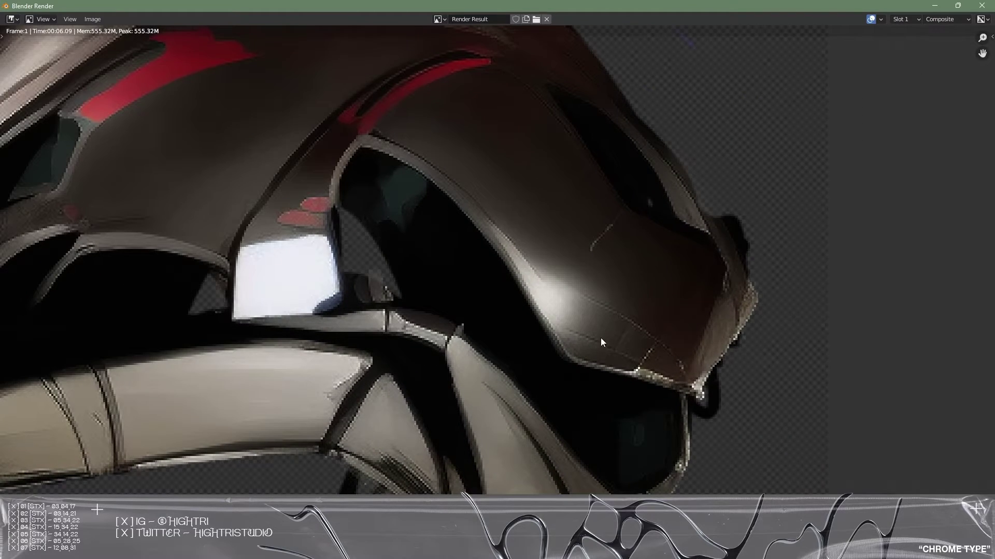
scroll(538, 247, down, 3)
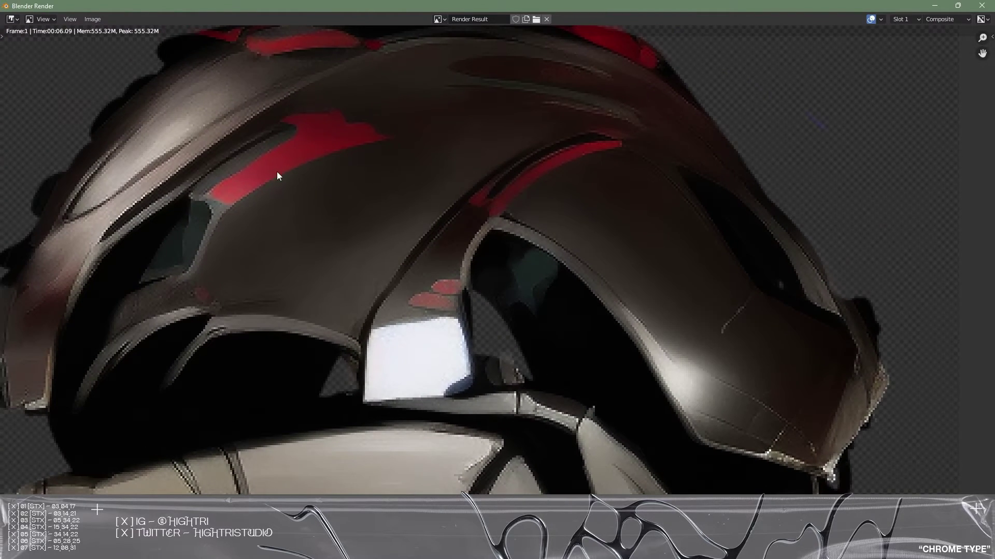
scroll(465, 351, up, 3)
scroll(560, 244, down, 1)
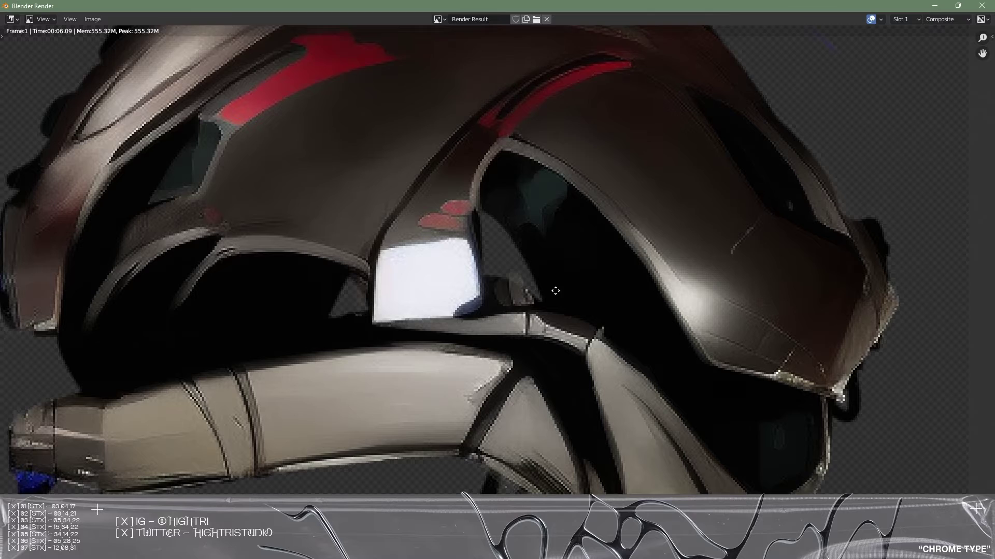
middle_drag(555, 291, 607, 393)
middle_drag(333, 364, 475, 306)
key(Home)
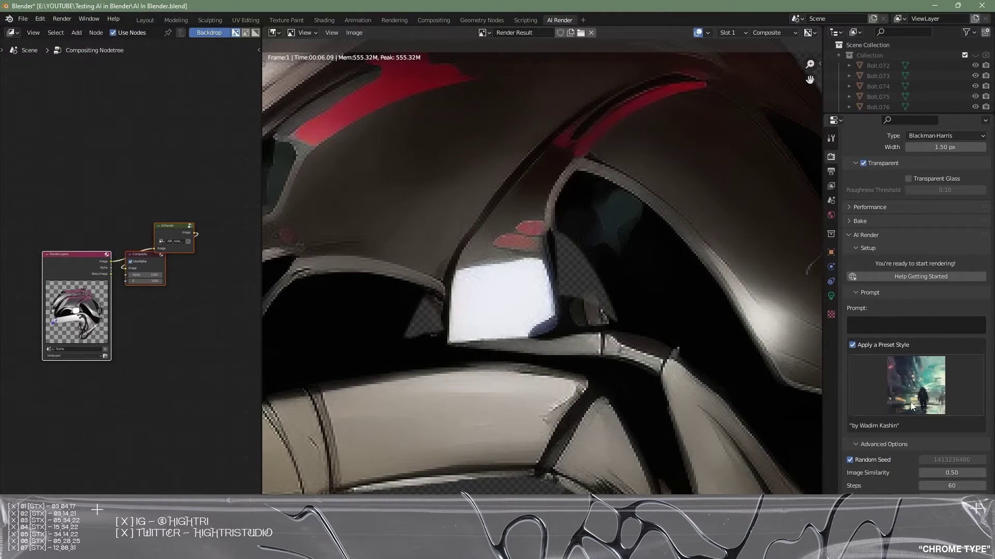
click(918, 386)
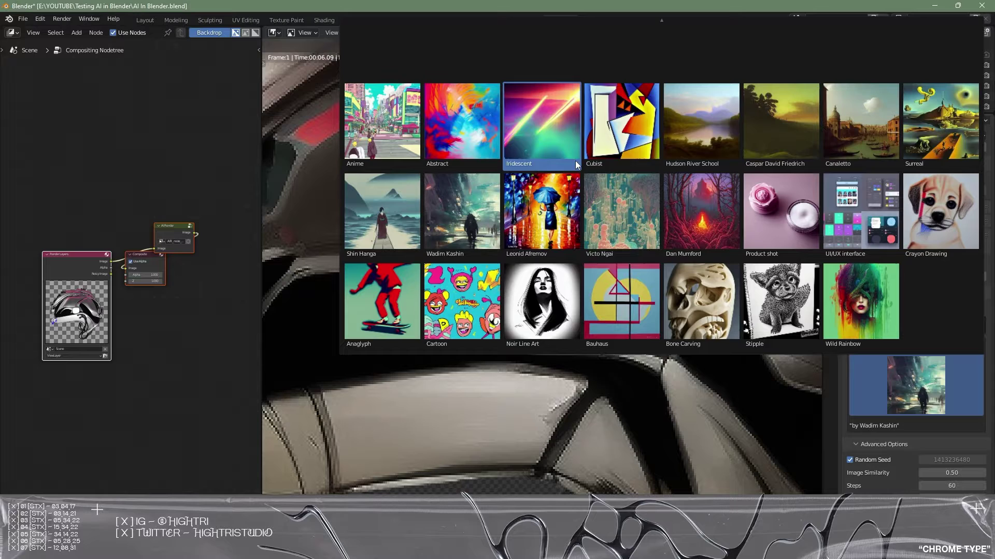
Step: Apply the Bauhaus preset style and render the side view of the helmet
click(596, 303)
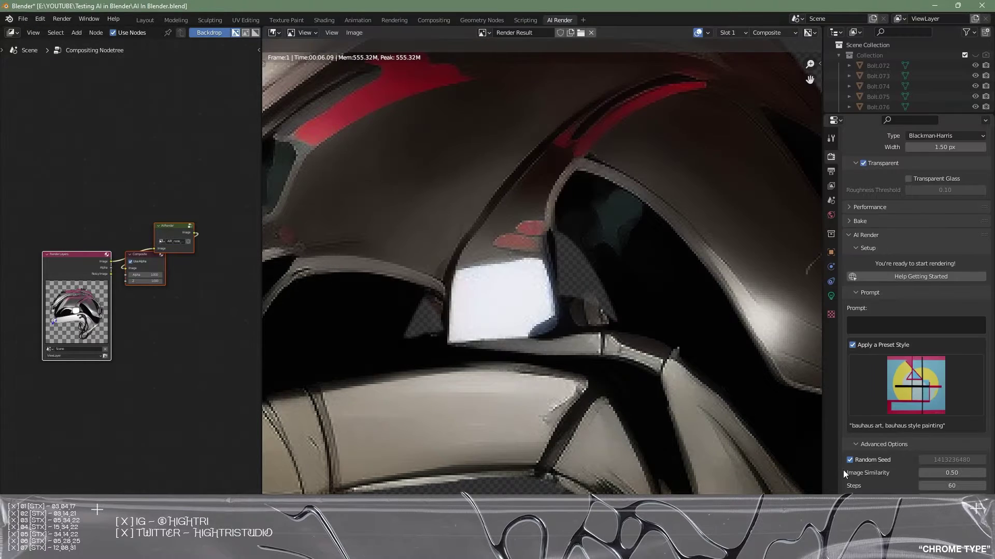
click(63, 19)
click(75, 31)
drag(89, 8, 387, 88)
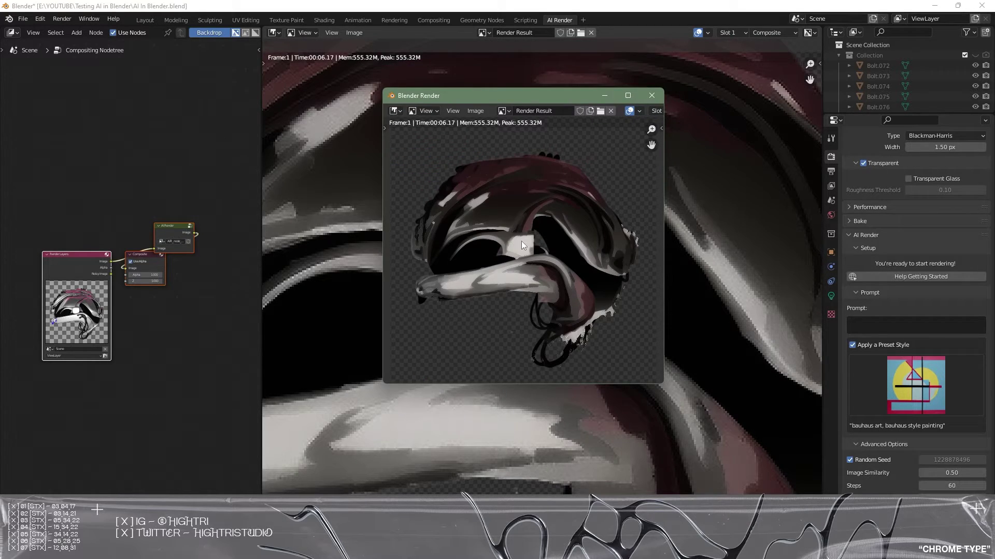
Step: Inspect the maroon-and-grey Bauhaus helmet full screen, then close the render window
double_click(518, 95)
scroll(564, 283, up, 3)
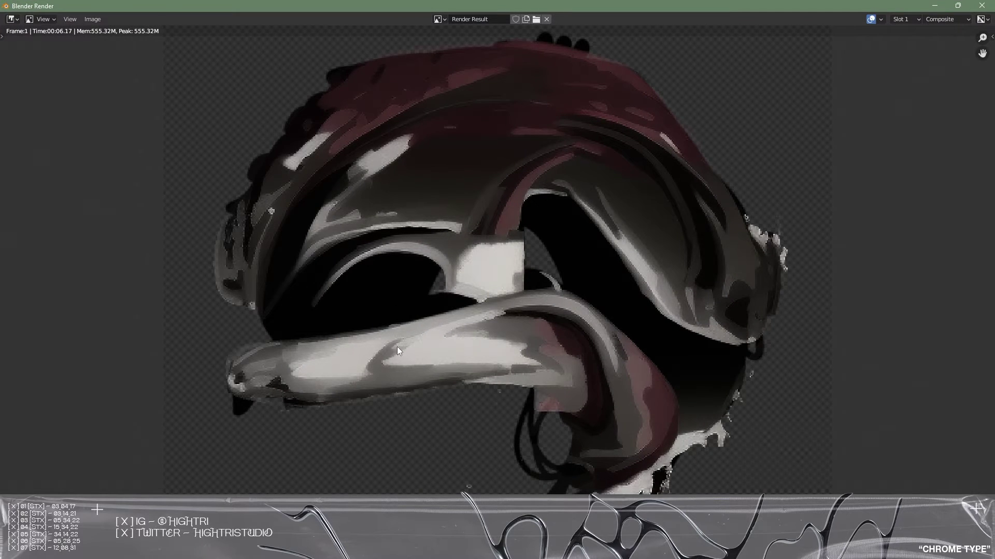
click(981, 6)
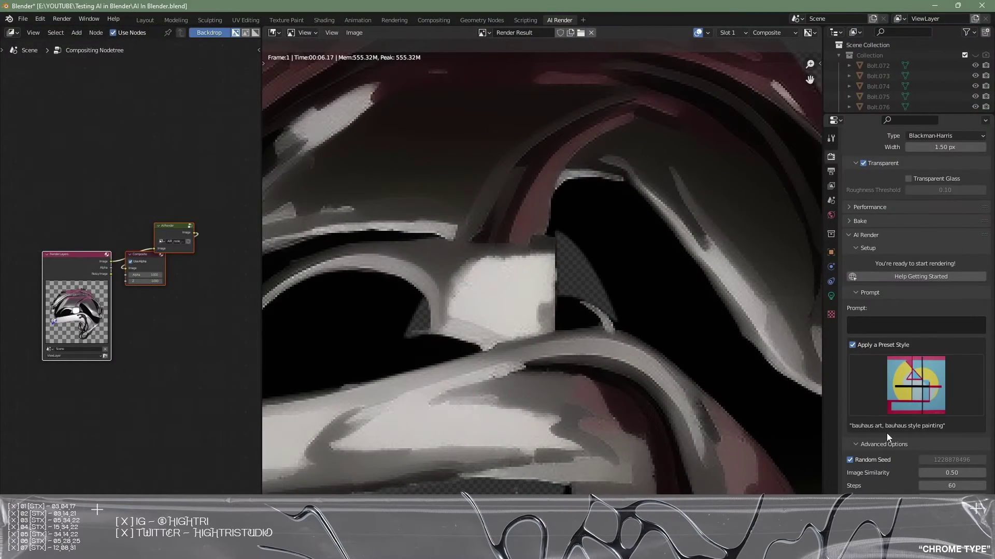
scroll(907, 465, down, 5)
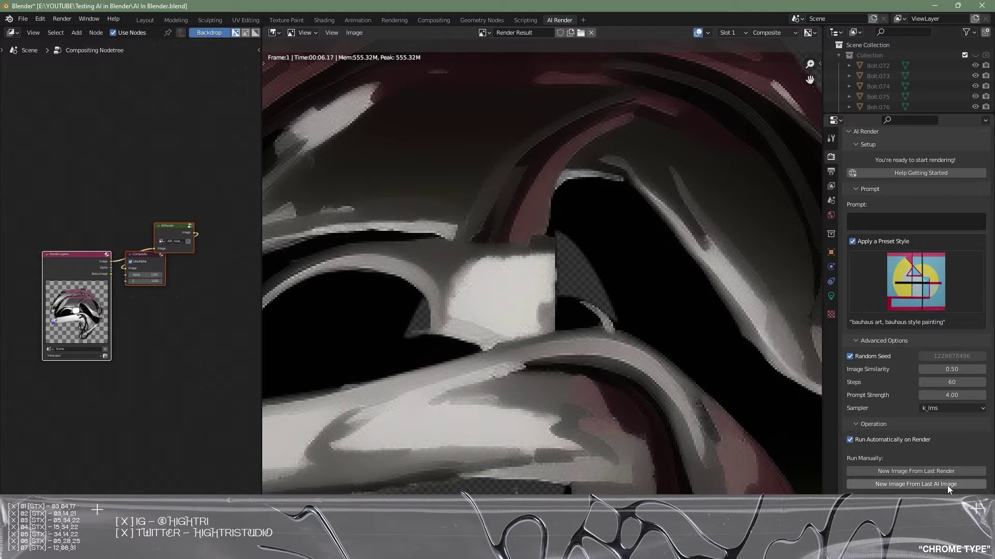
Step: Zoom the backdrop out to see the whole new black-and-beige Bauhaus helmet image
scroll(540, 230, down, 4)
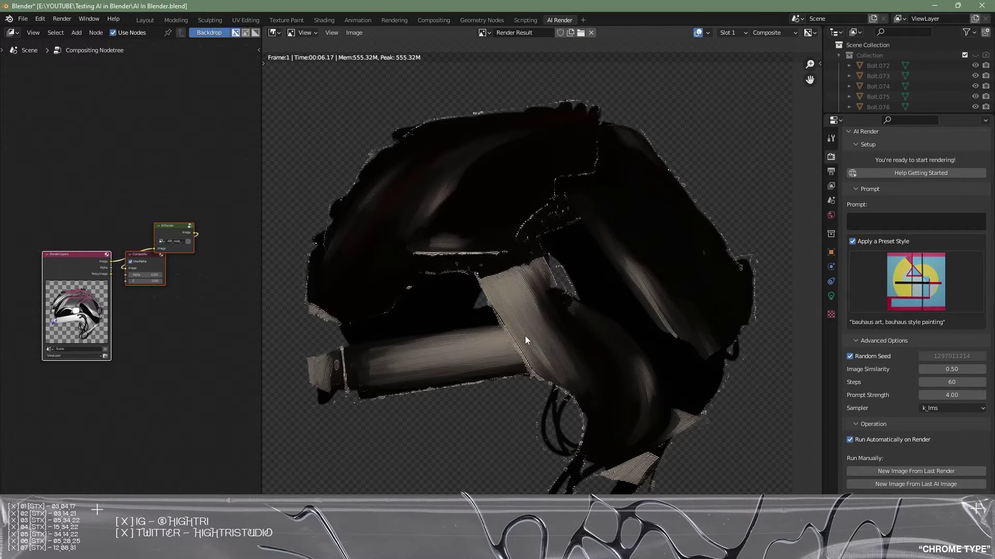
Step: Select the Dan Mumford preset style and render the current camera view
click(866, 259)
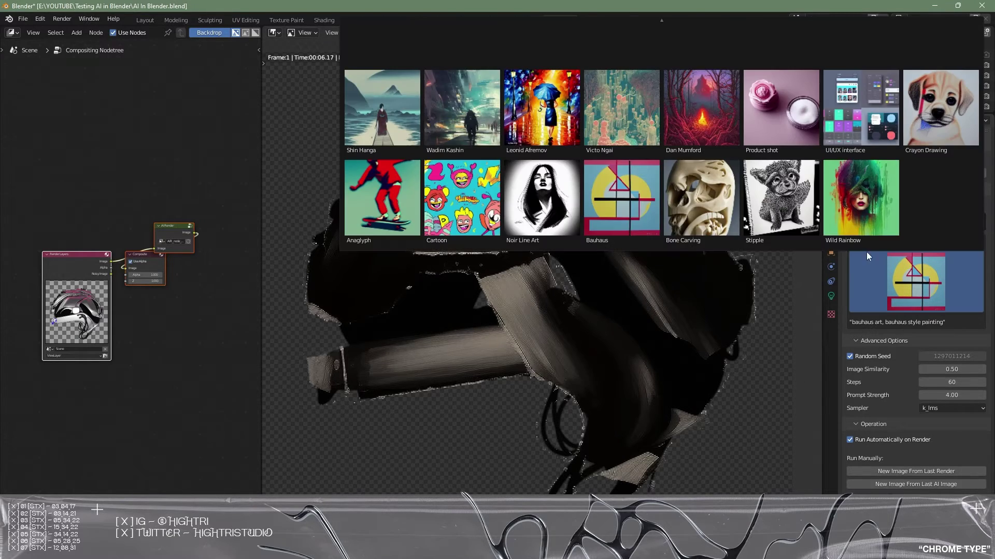
click(687, 128)
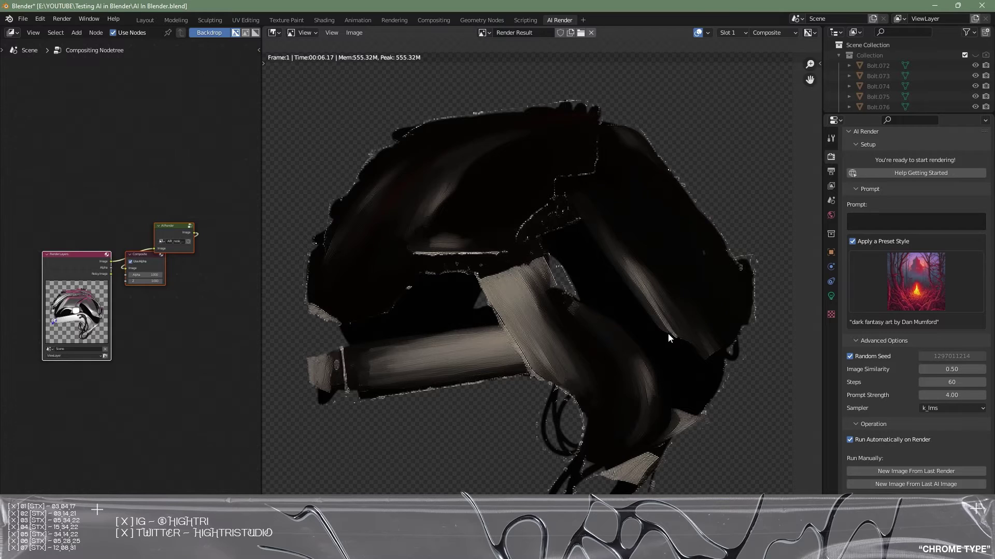
click(61, 19)
click(122, 29)
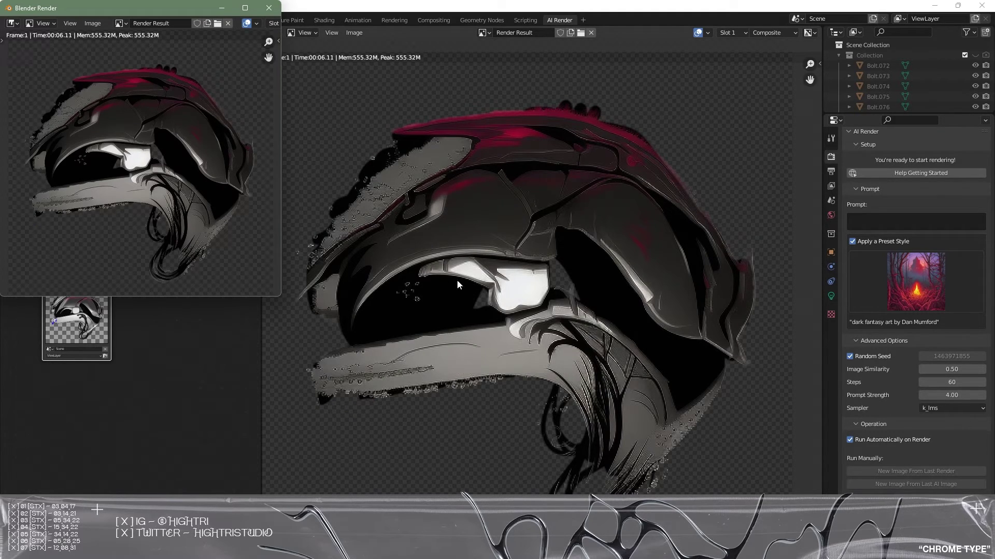
Step: Close the render window and orbit the Layout view's camera around the helmet
click(269, 7)
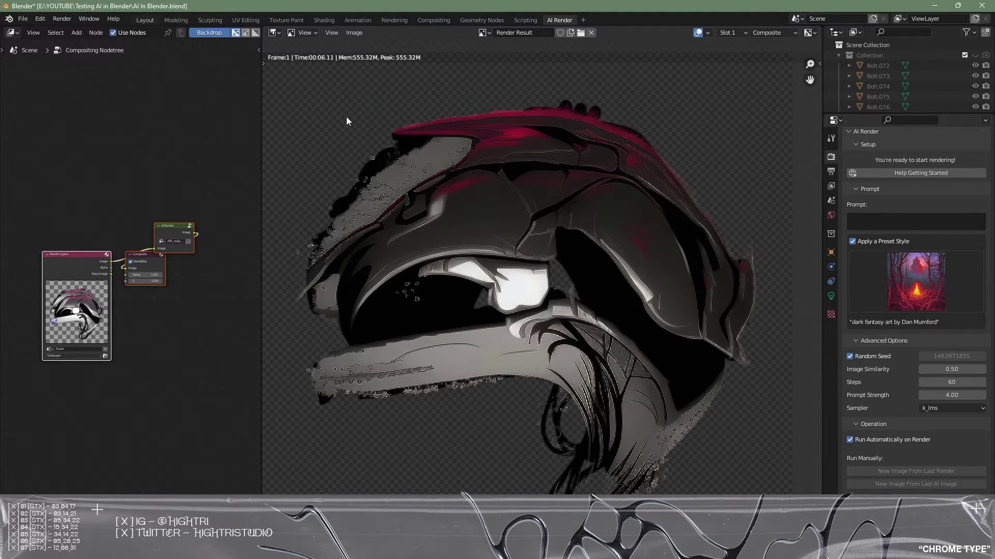
click(140, 20)
middle_drag(394, 266, 499, 286)
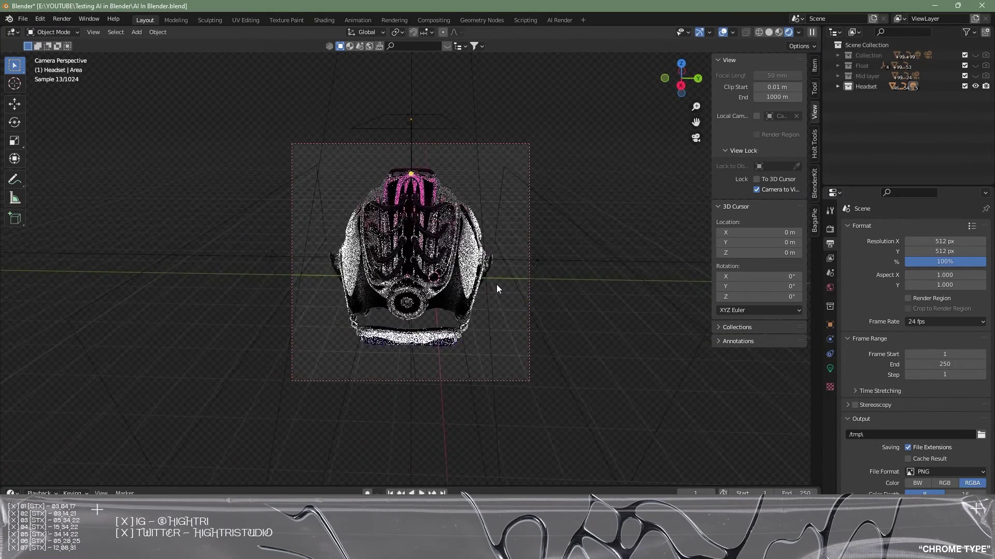
Step: Set the World background strength to 1.2
scroll(449, 198, up, 2)
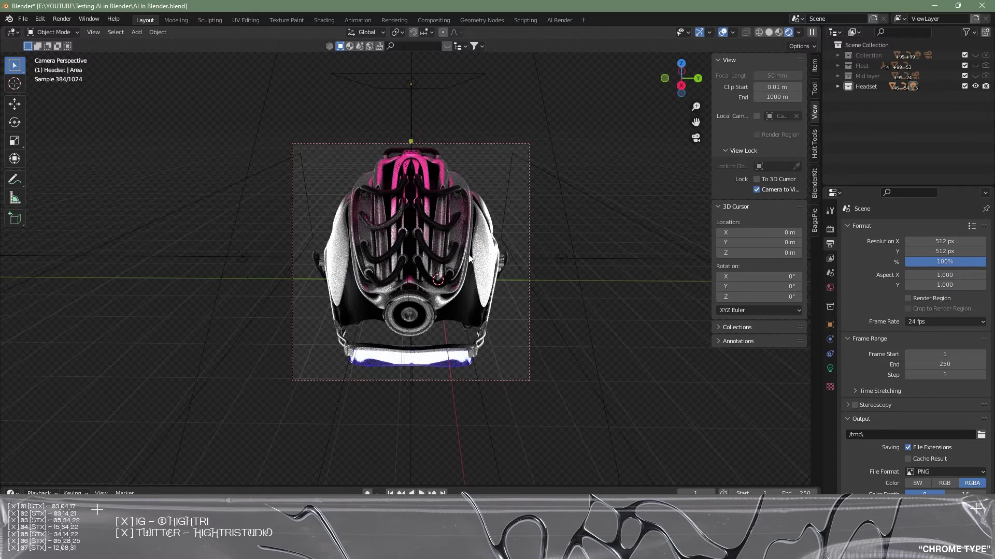
scroll(449, 199, down, 2)
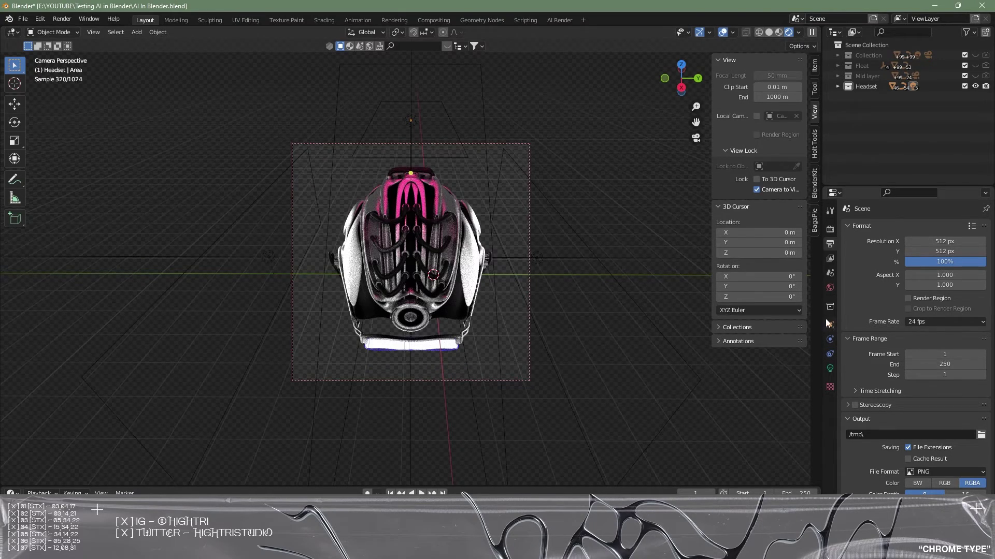
click(830, 288)
mouse_move(918, 306)
mouse_down()
mouse_move(951, 305)
mouse_move(931, 306)
mouse_up()
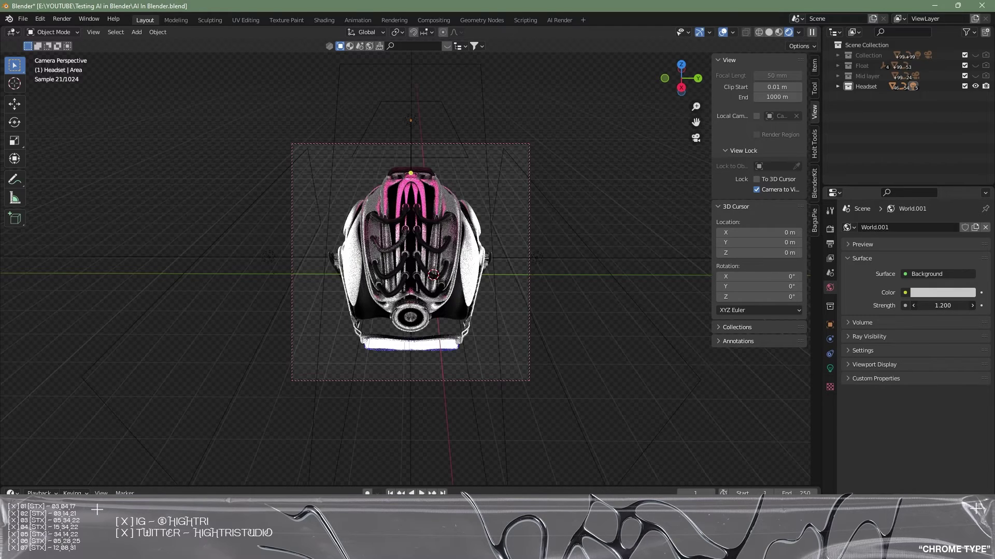
Step: Make the area light white (FFFFFF) at 224.2 W and raise it higher above the helmet
click(417, 126)
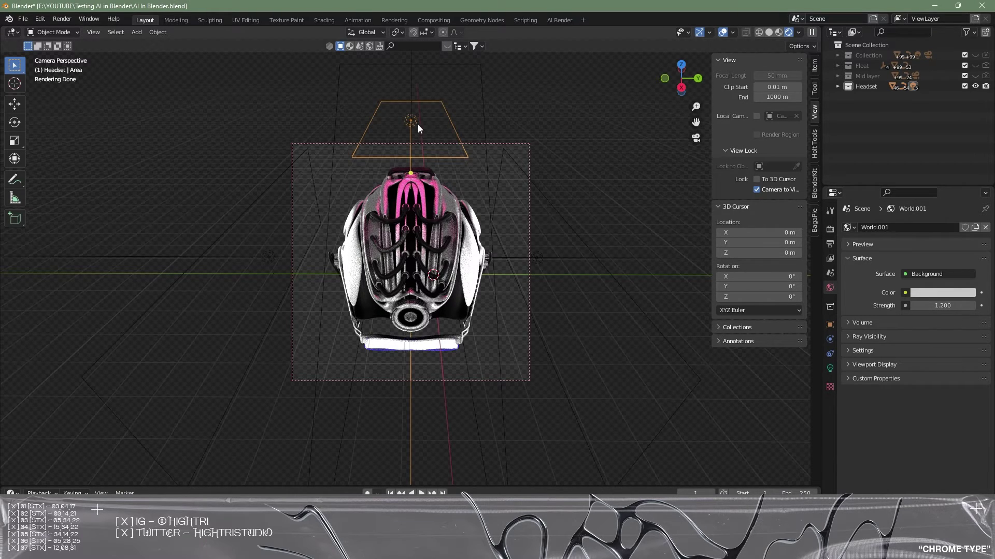
click(830, 368)
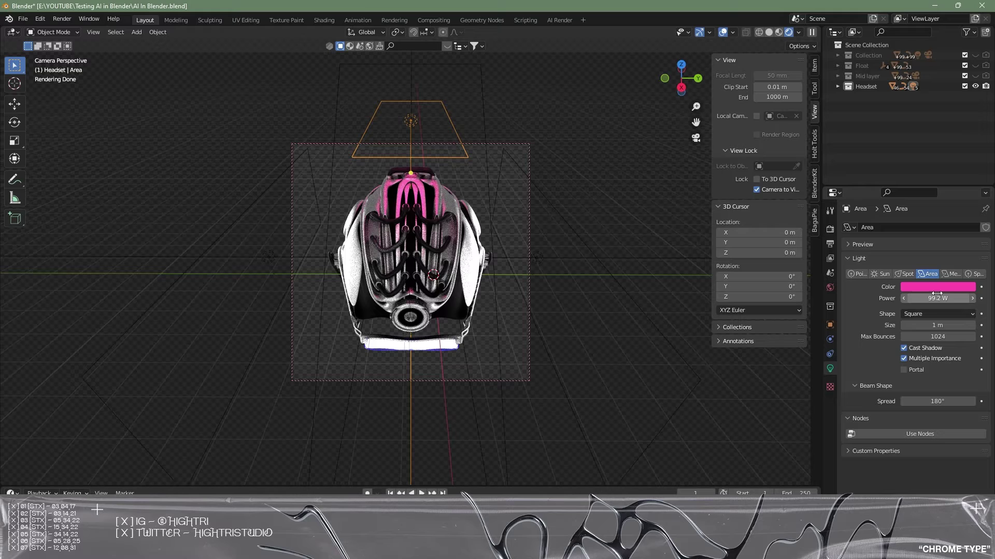
drag(932, 299, 939, 298)
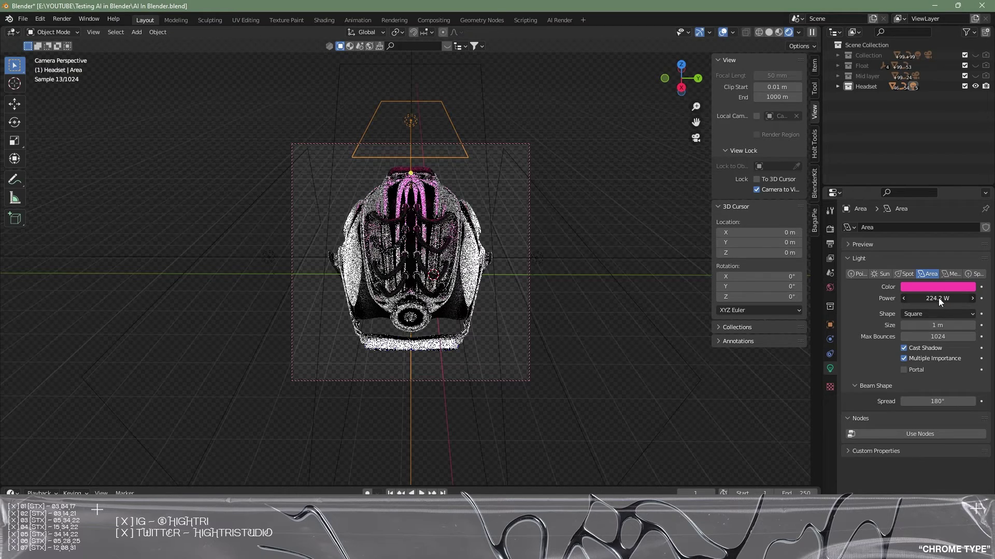
click(939, 287)
click(955, 236)
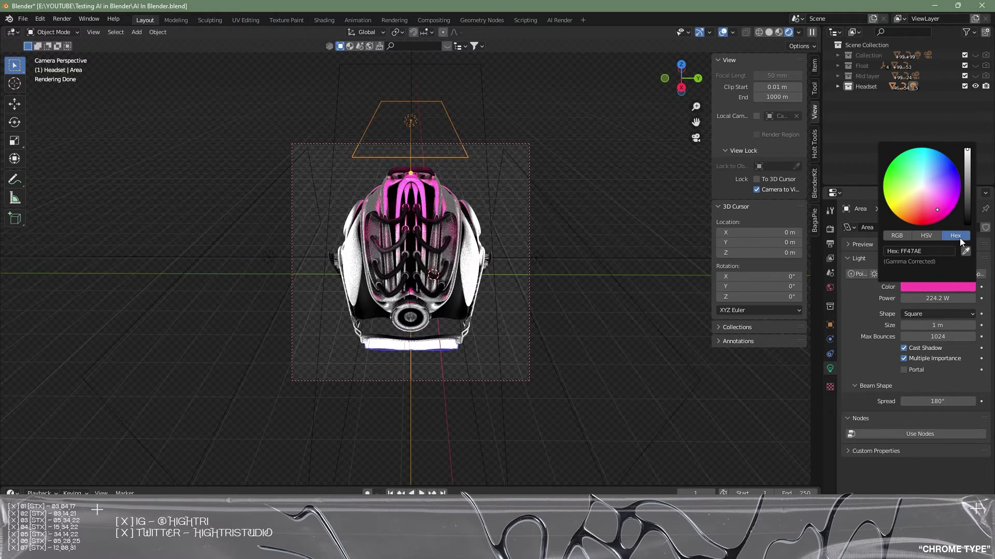
click(918, 251)
text(ffffff)
key(Return)
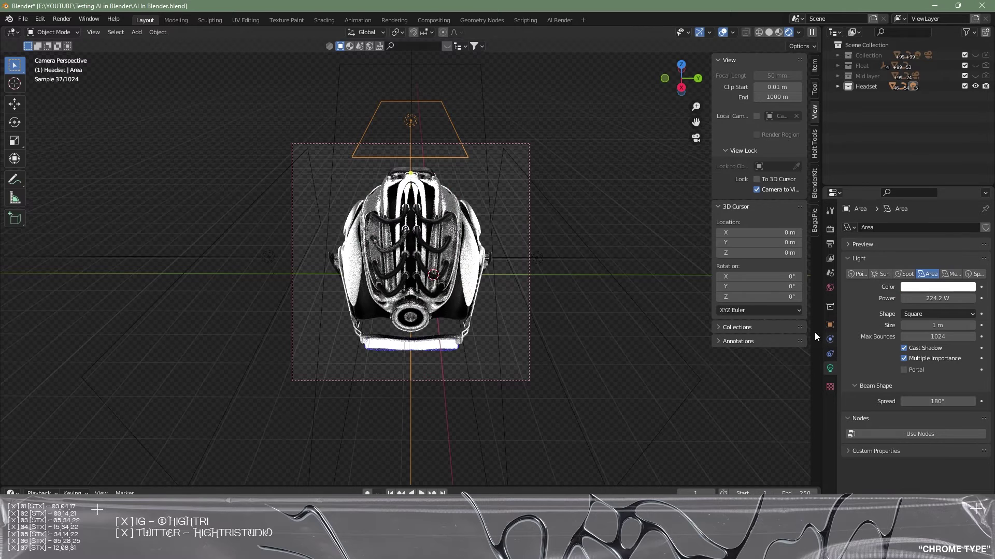
key(g)
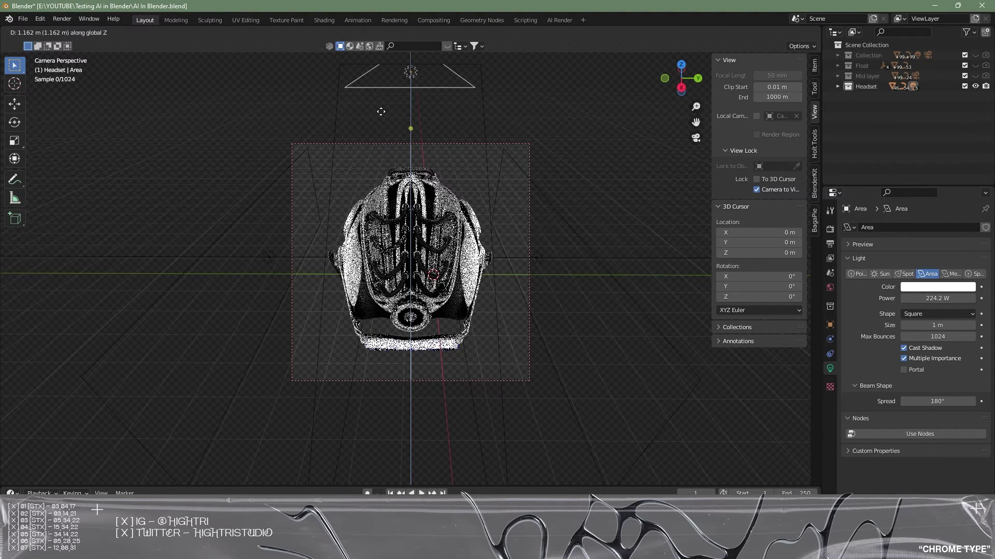
click(381, 110)
Step: Render the Dan Mumford-style helmet image from the new angle, then bring up the style gallery
click(61, 18)
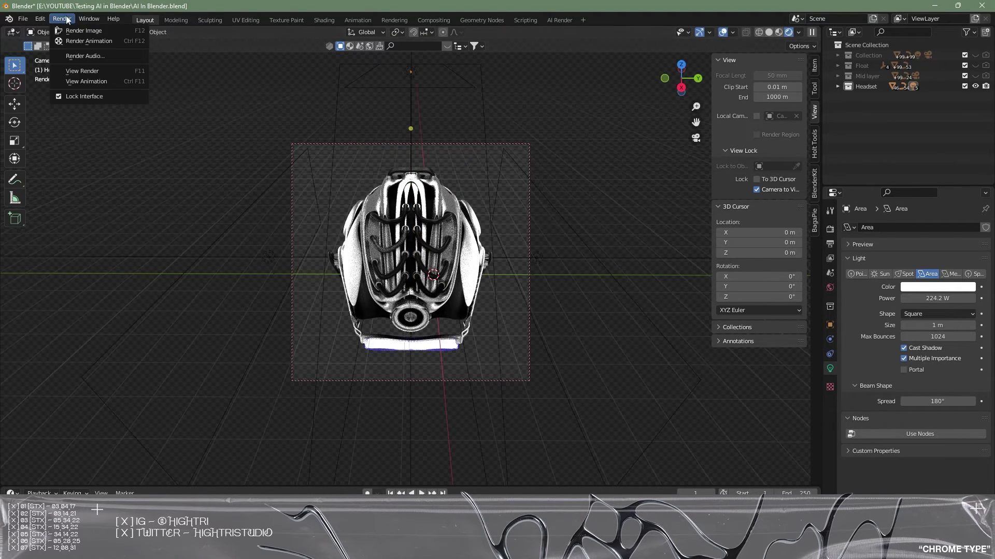
click(75, 29)
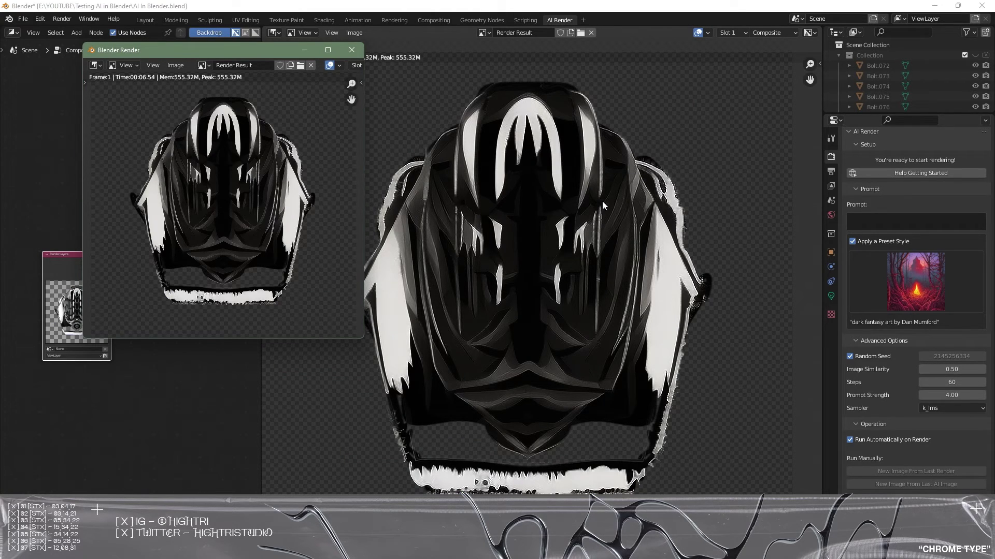
click(354, 49)
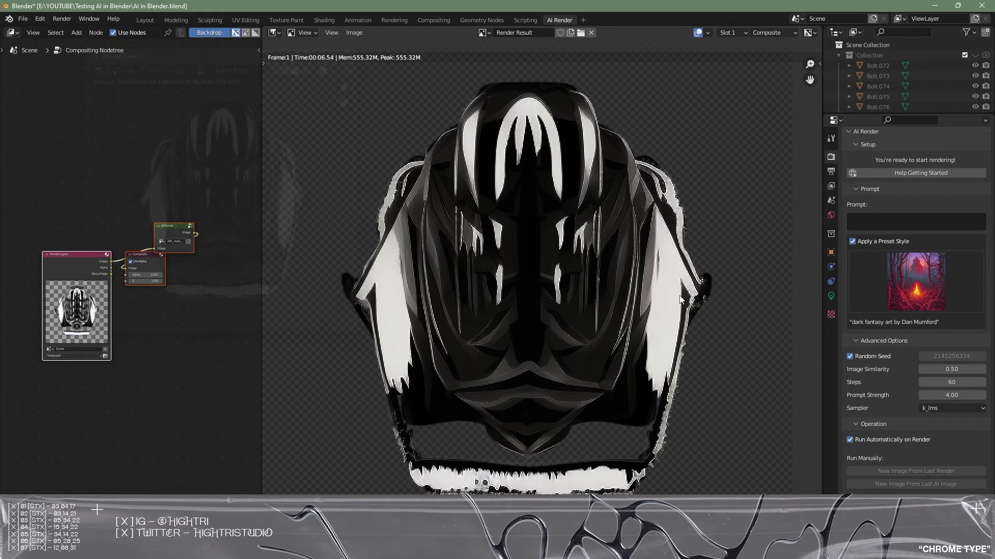
click(915, 281)
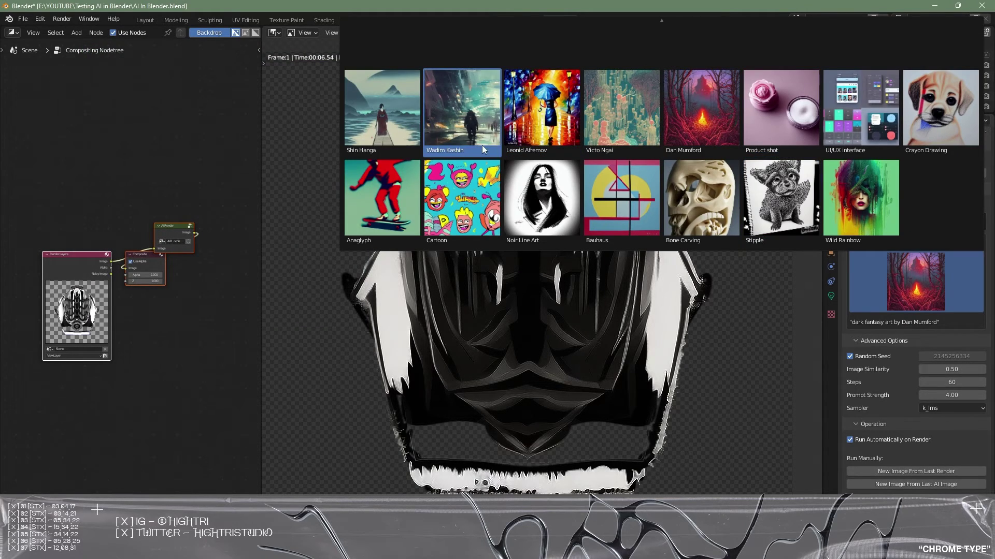
Step: Pick the Leonid Afremov preset and render a new AI image of the helmet
click(532, 136)
click(59, 20)
click(70, 29)
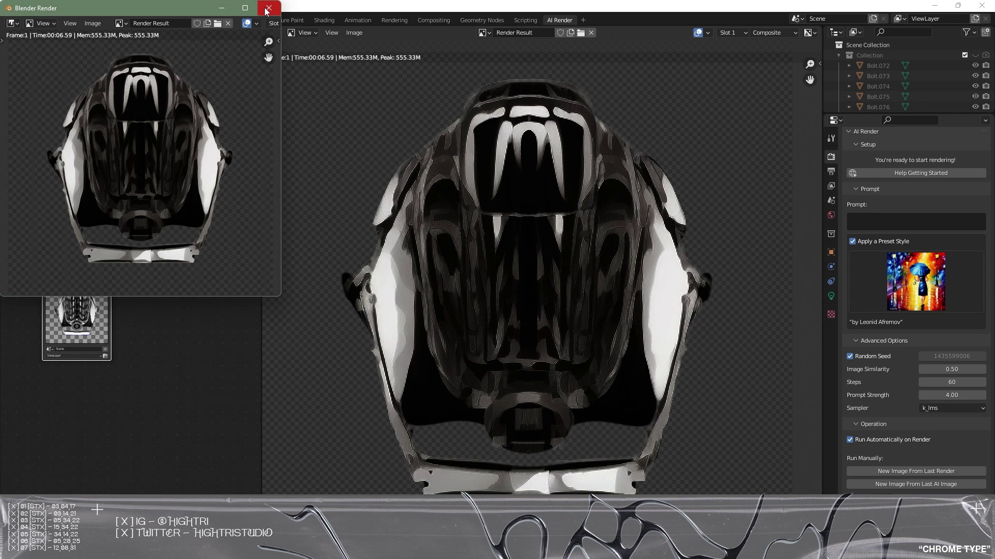
click(267, 8)
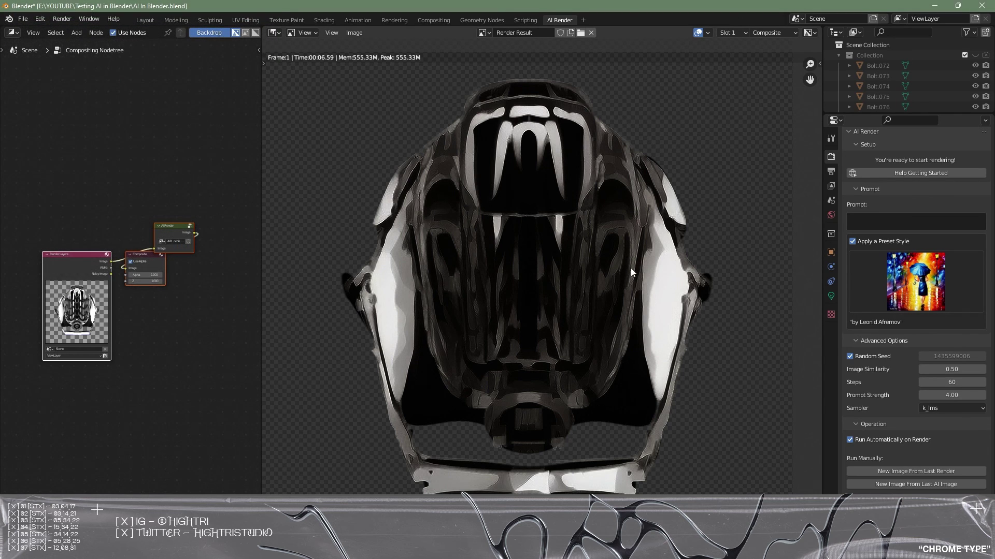
scroll(630, 268, down, 2)
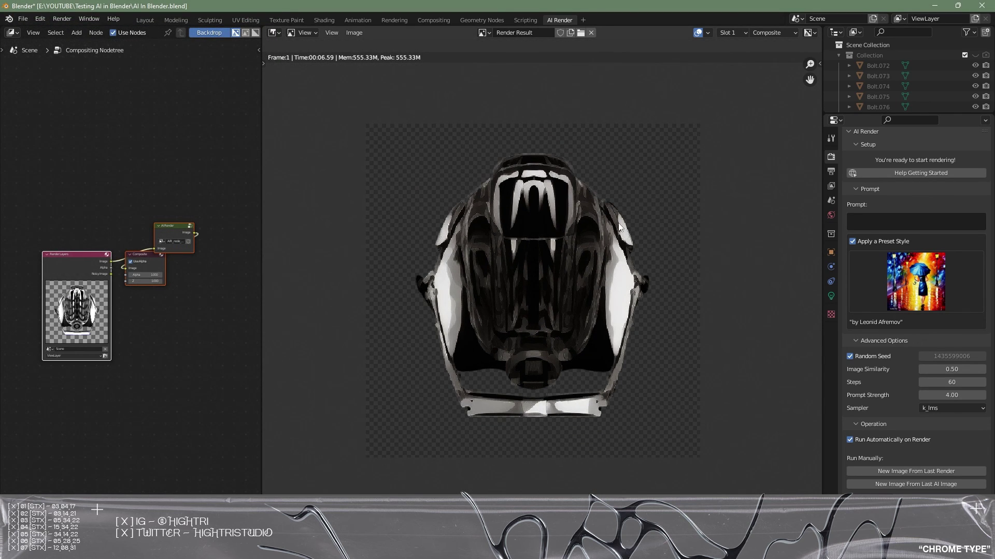
scroll(550, 291, up, 1)
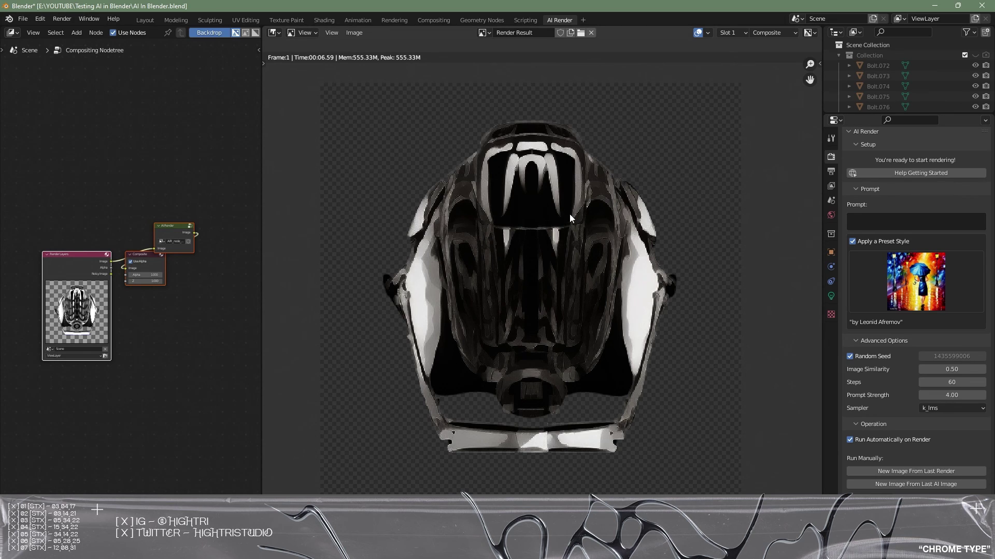